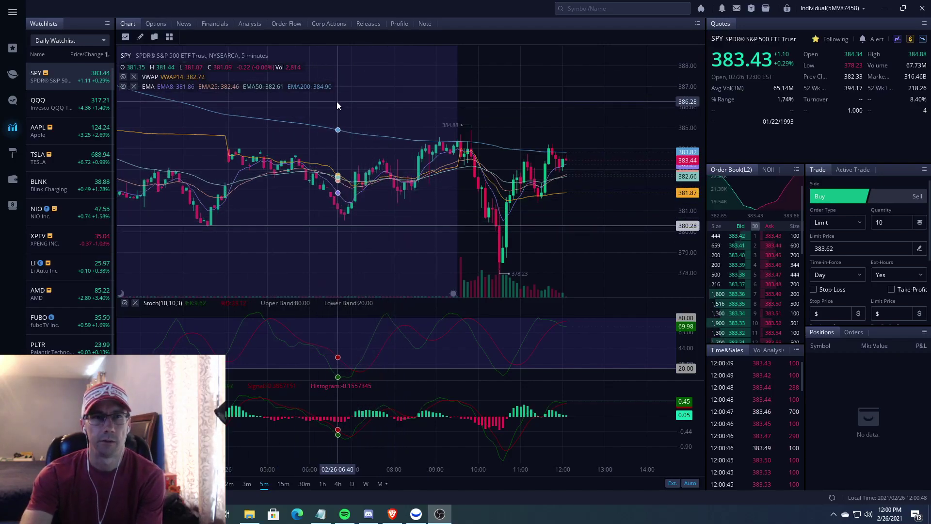
Step: Zoom the SPY 5-minute chart, glancing briefly at QQQ before returning to SPY
scroll(366, 93, "down", 1)
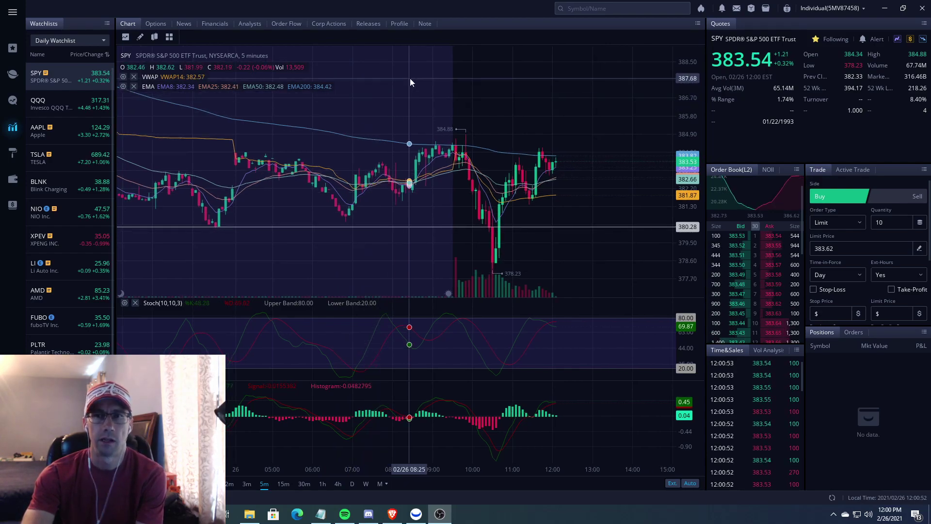
scroll(412, 85, "down", 1)
scroll(429, 95, "down", 1)
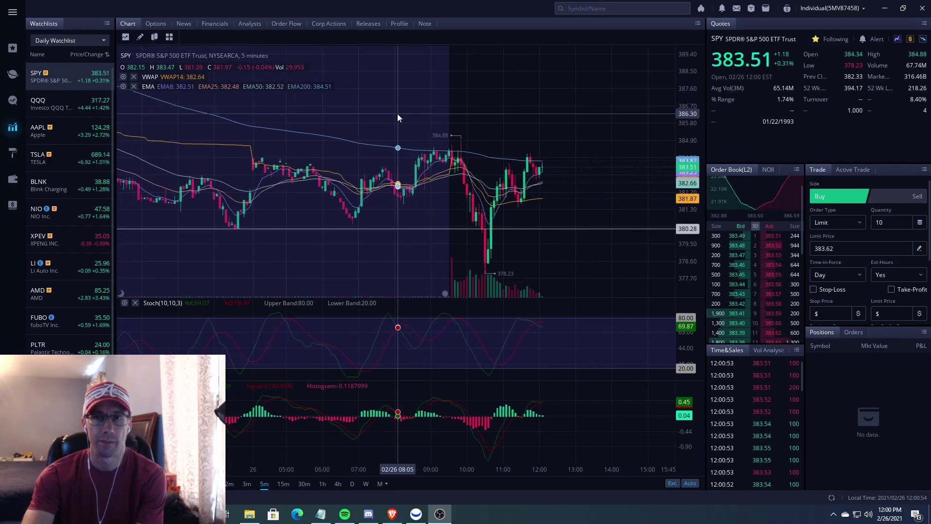
scroll(397, 117, "down", 1)
scroll(467, 109, "down", 1)
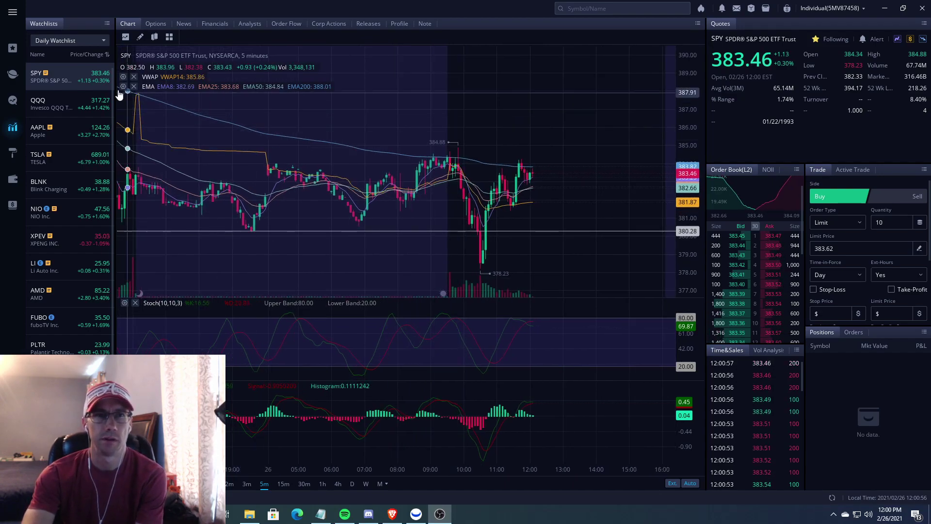
left_click(63, 105)
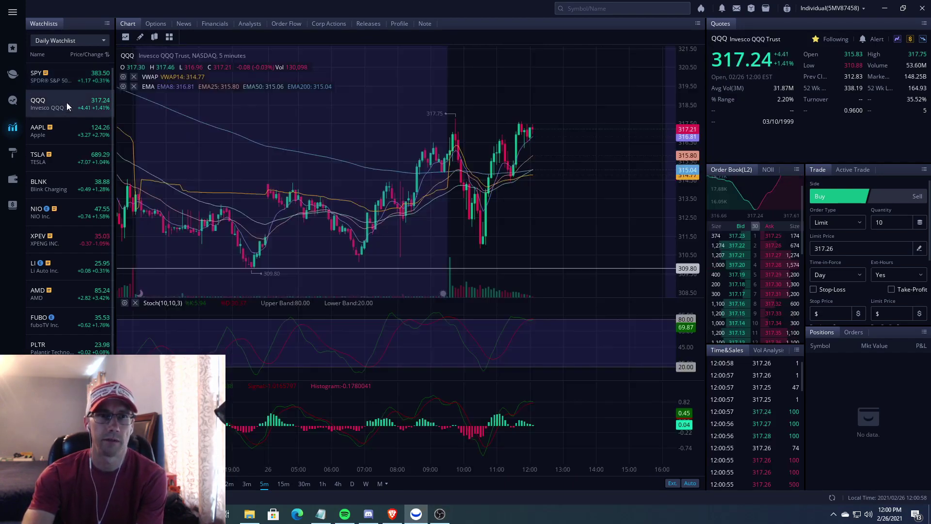
left_click(74, 72)
Step: Pan the SPY chart back into the previous day's session and readjust the zoom
scroll(473, 109, "down", 1)
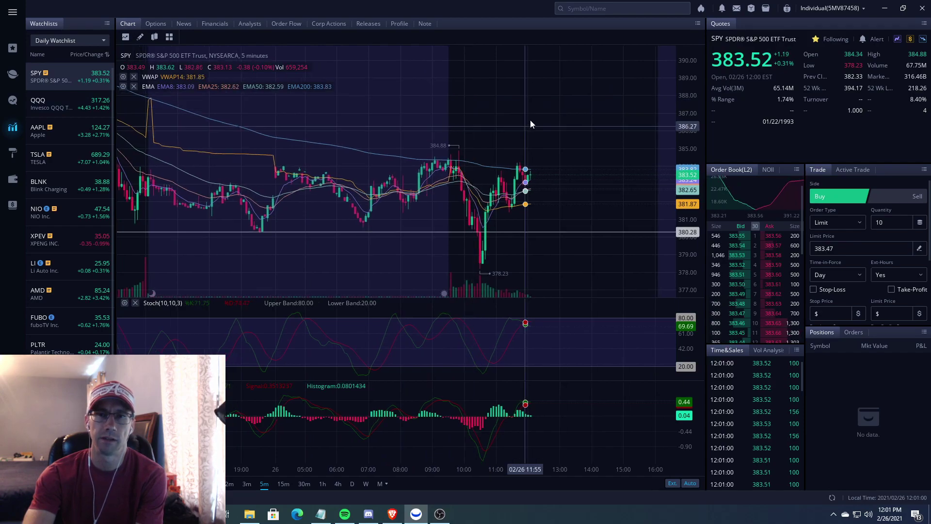
scroll(483, 111, "down", 1)
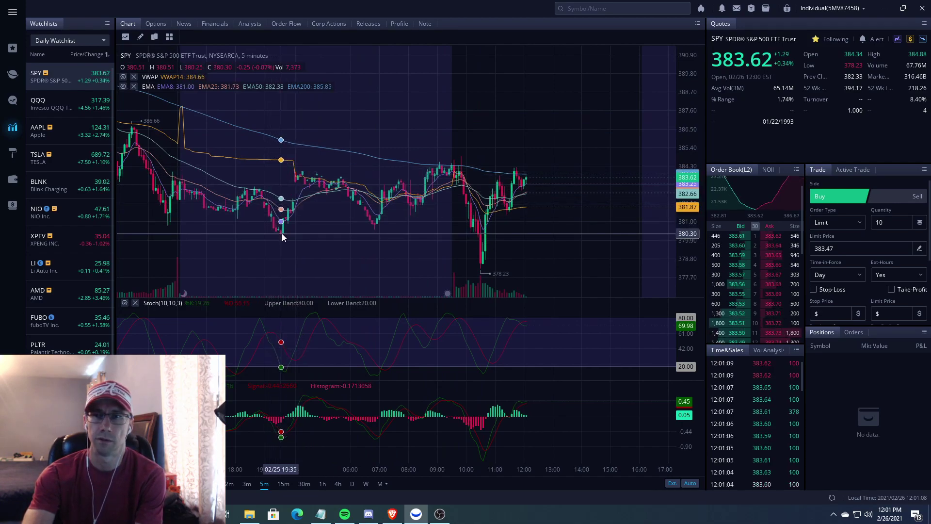
left_click_drag(415, 118, 488, 106)
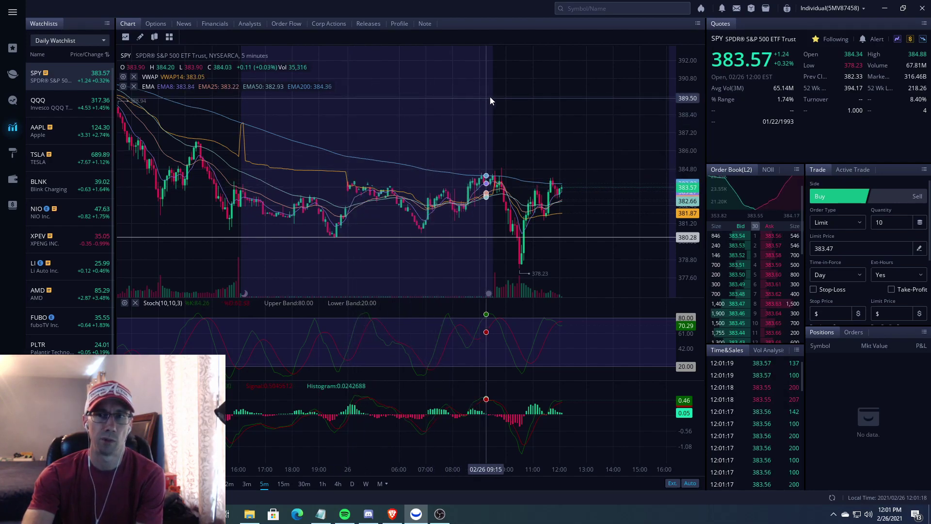
scroll(515, 92, "up", 1)
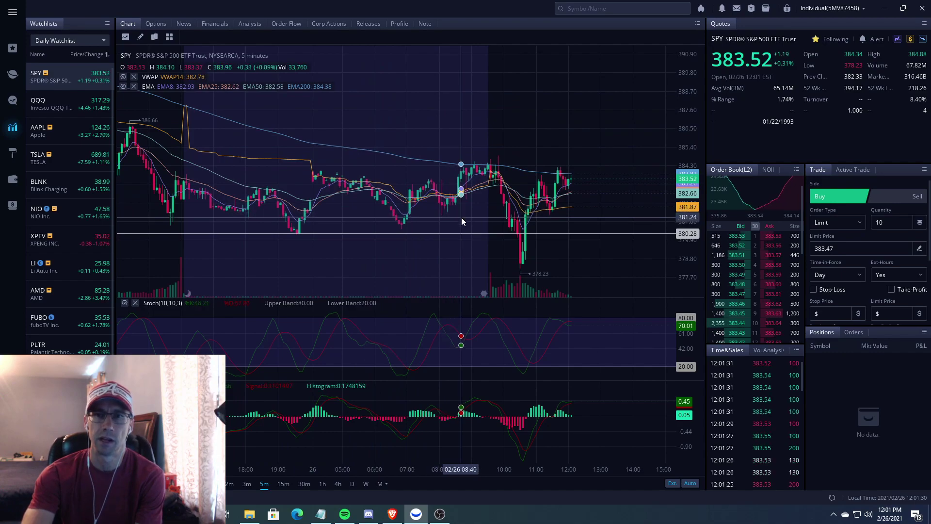
scroll(461, 217, "up", 1)
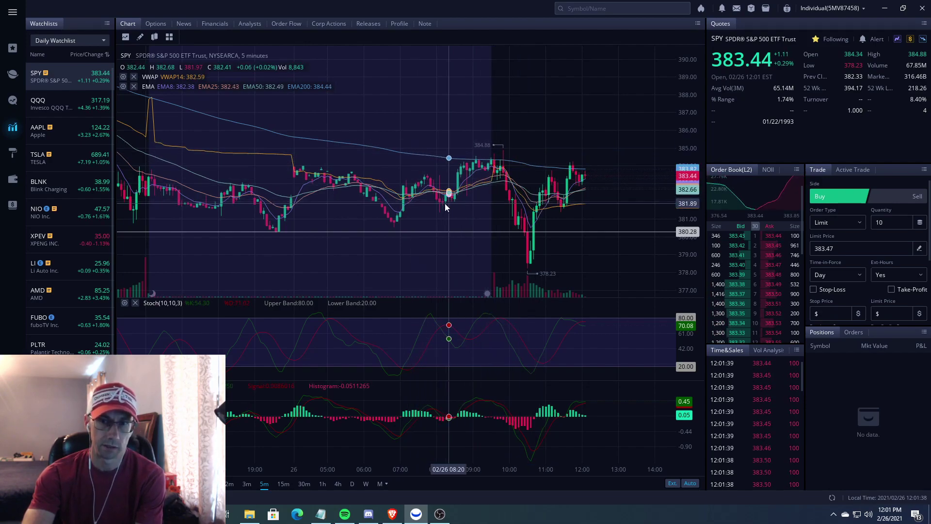
left_click(71, 104)
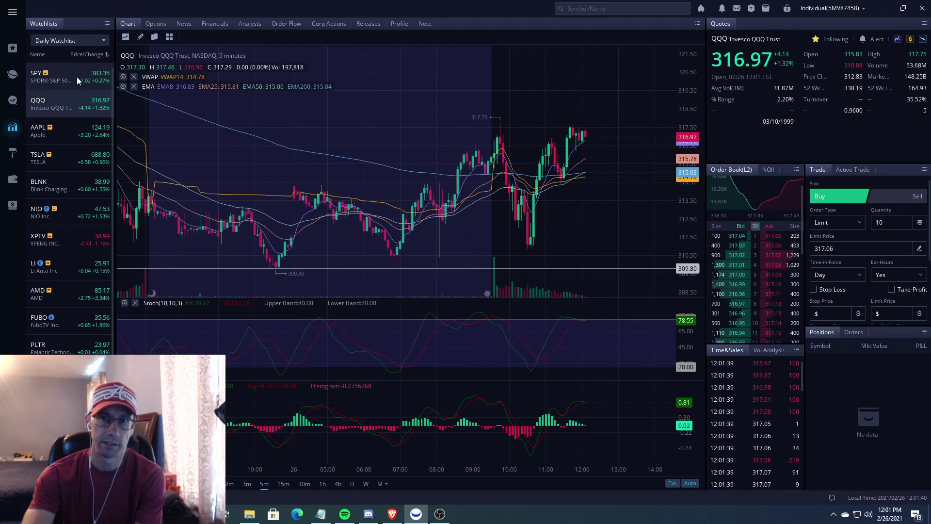
left_click(77, 77)
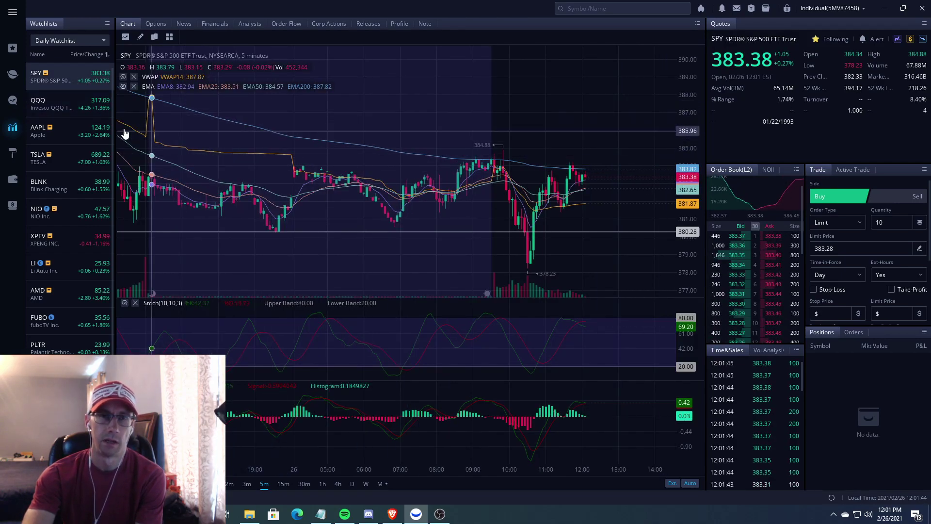
left_click(72, 108)
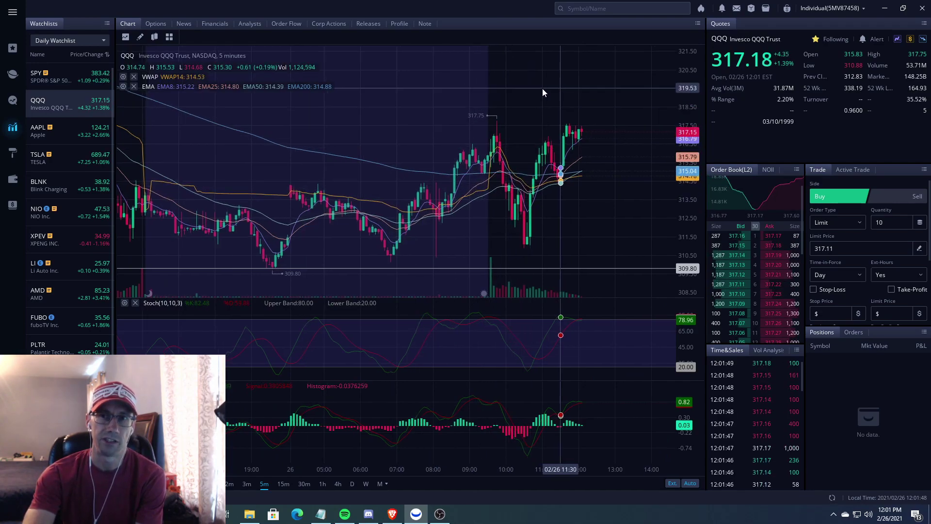
left_click_drag(542, 89, 496, 114)
scroll(496, 115, "down", 1)
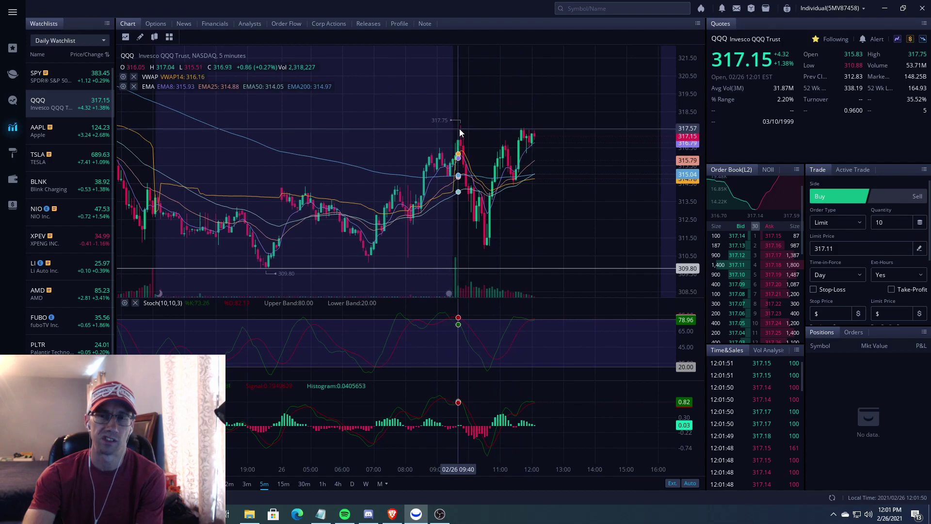
left_click(47, 78)
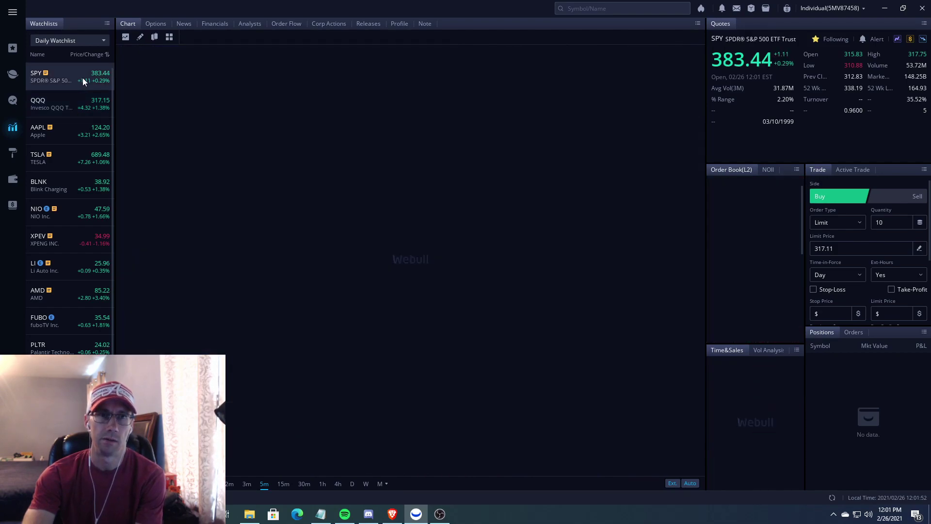
scroll(508, 113, "down", 1)
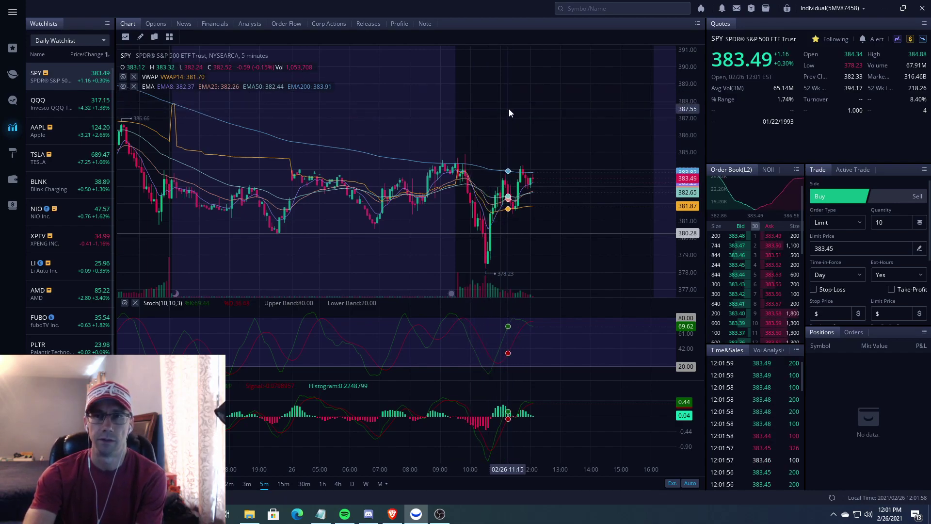
scroll(508, 109, "up", 2)
scroll(505, 100, "down", 2)
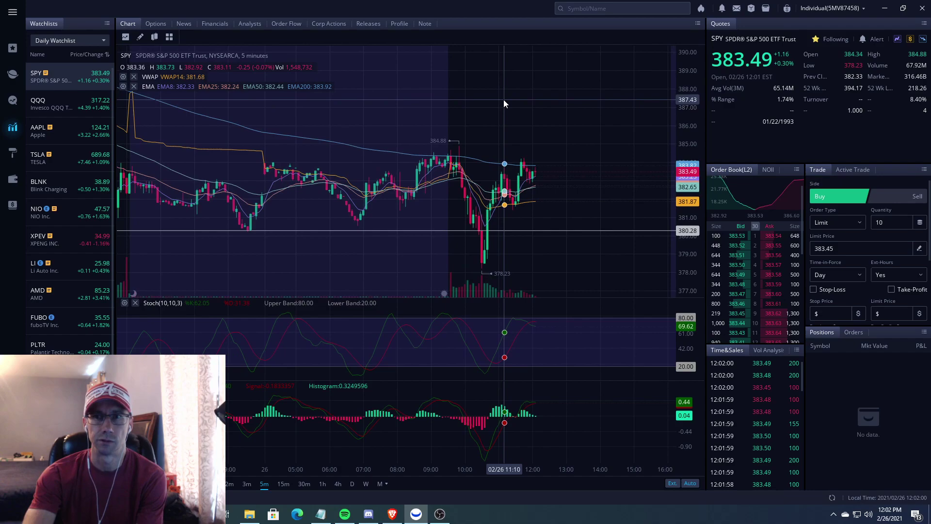
scroll(511, 111, "down", 1)
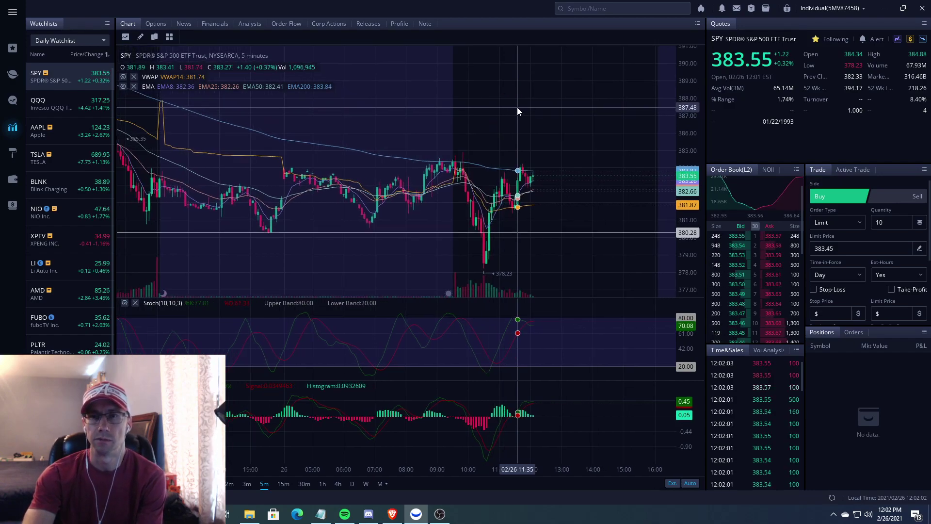
scroll(514, 115, "up", 2)
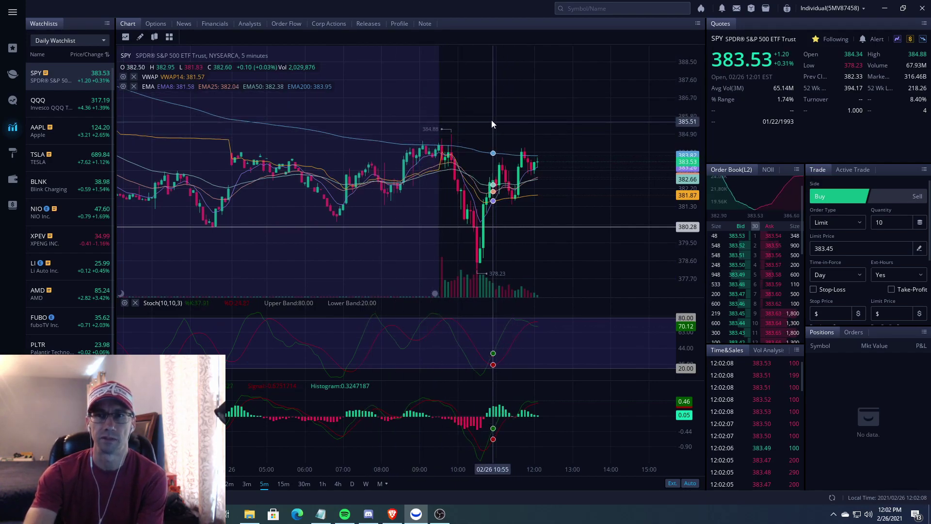
scroll(491, 92, "down", 1)
scroll(494, 97, "down", 1)
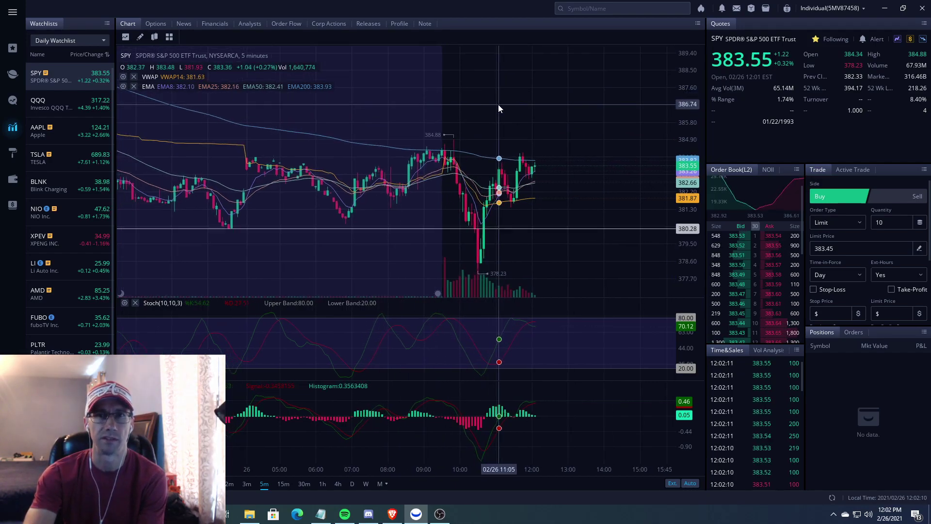
scroll(499, 108, "up", 1)
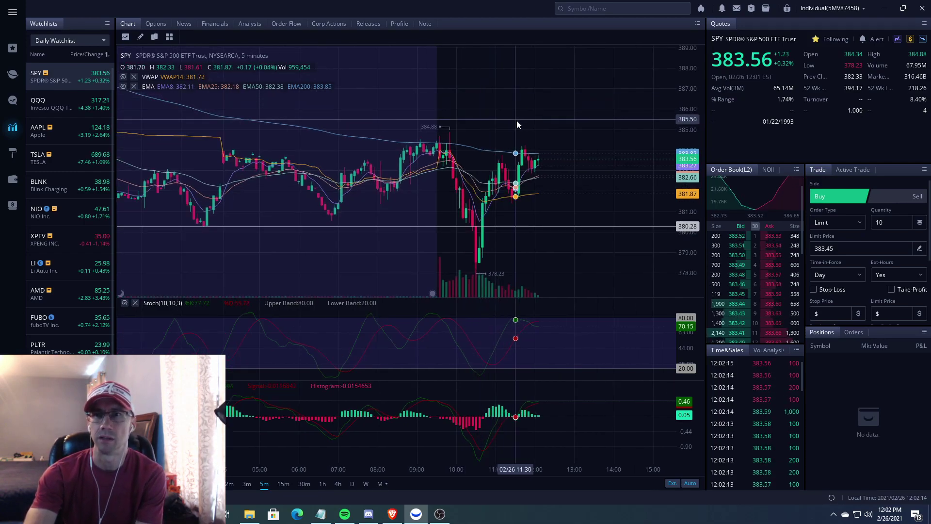
scroll(503, 117, "up", 1)
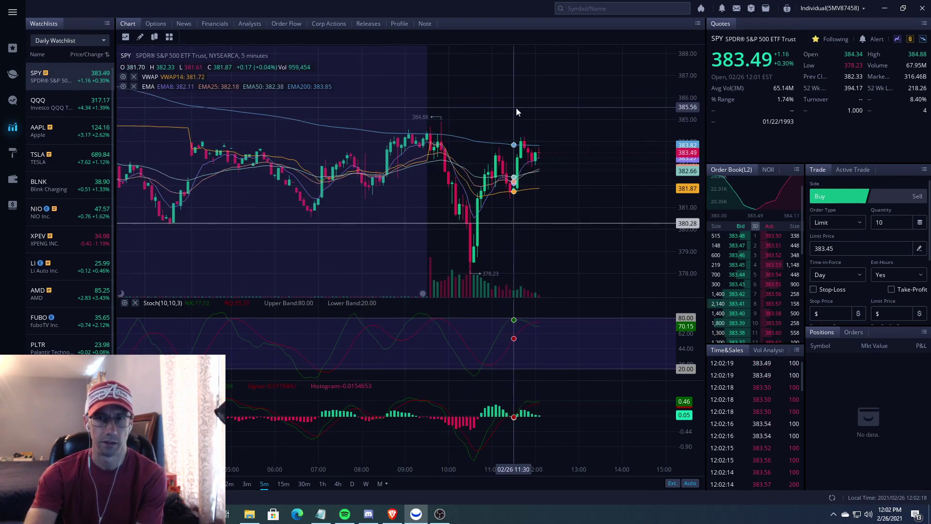
scroll(520, 113, "up", 2)
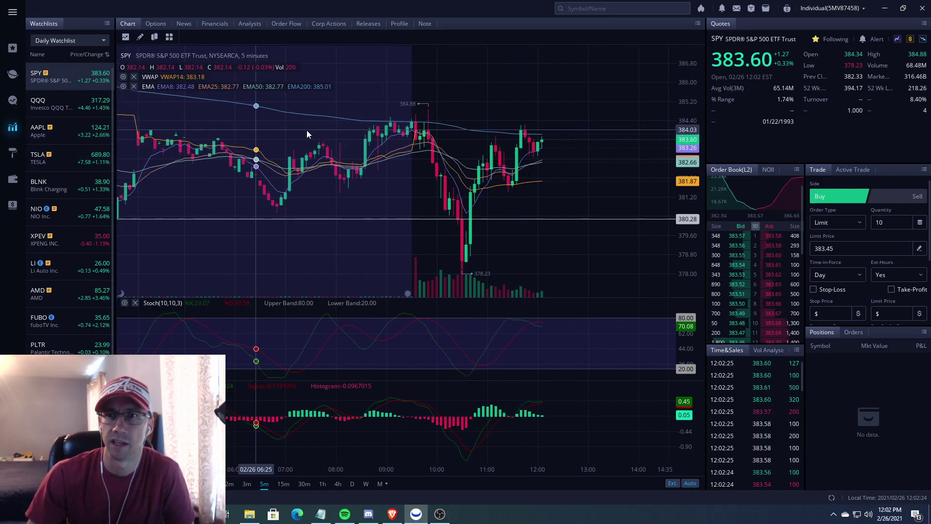
scroll(390, 149, "up", 1)
Step: Switch to QQQ and pan back to the previous day's 02/25 session
left_click(77, 100)
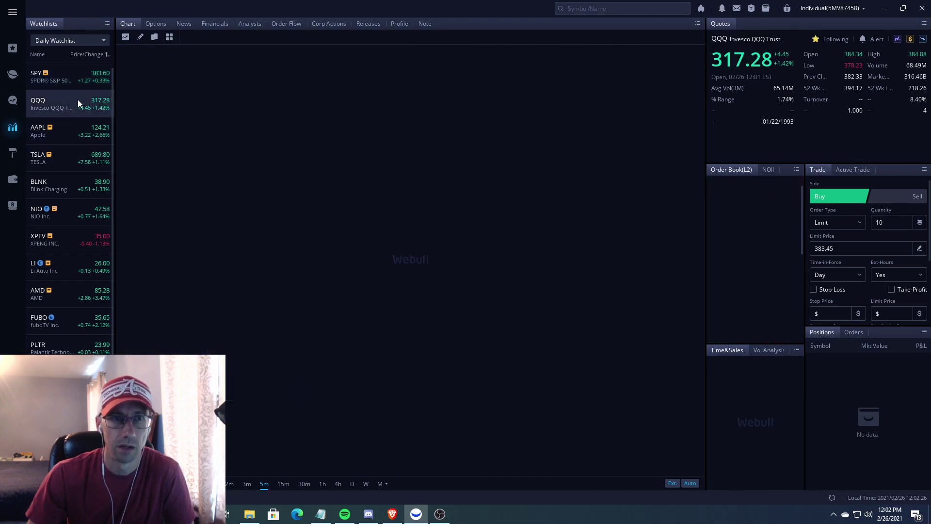
scroll(533, 236, "down", 2)
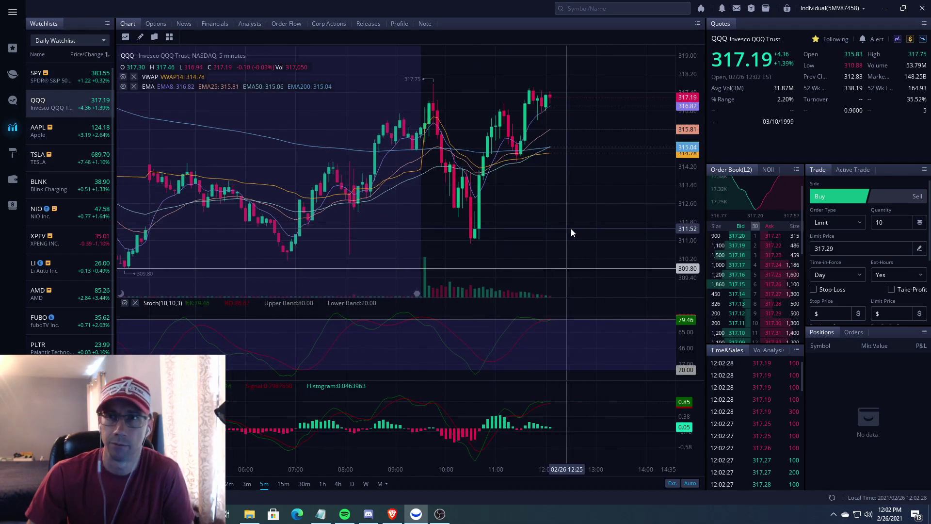
left_click_drag(190, 142, 579, 122)
scroll(579, 126, "down", 1)
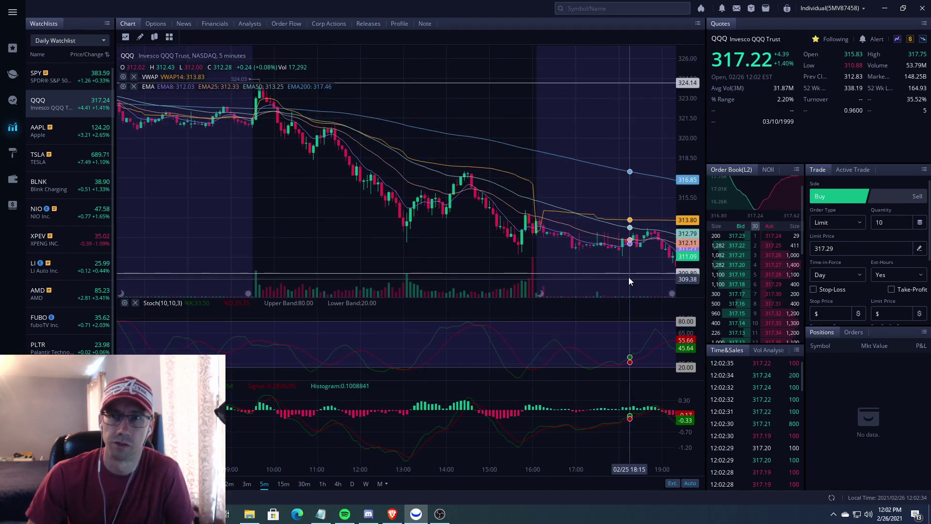
Step: Bring today's QQQ bars near the 317.75 high back into view and zoom out
left_click_drag(612, 129, 391, 97)
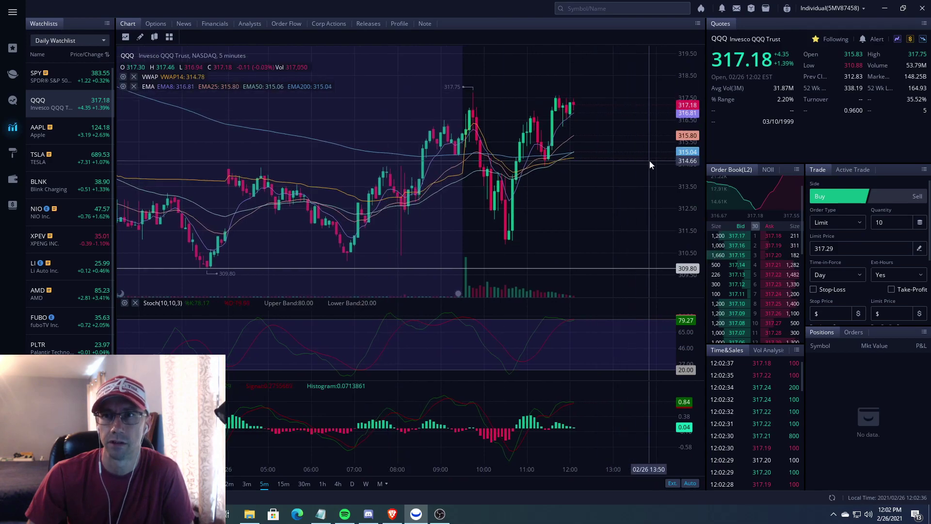
left_click_drag(651, 160, 544, 208)
scroll(543, 206, "down", 2)
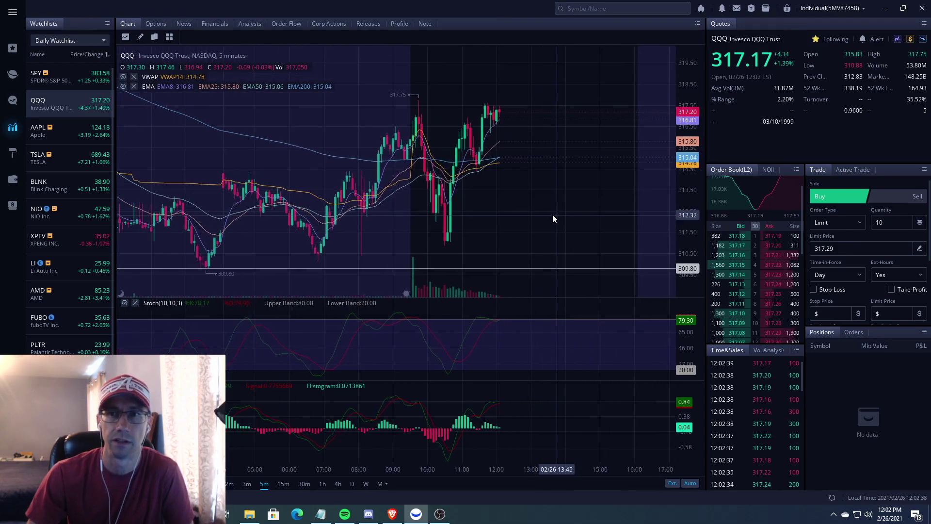
scroll(542, 216, "down", 1)
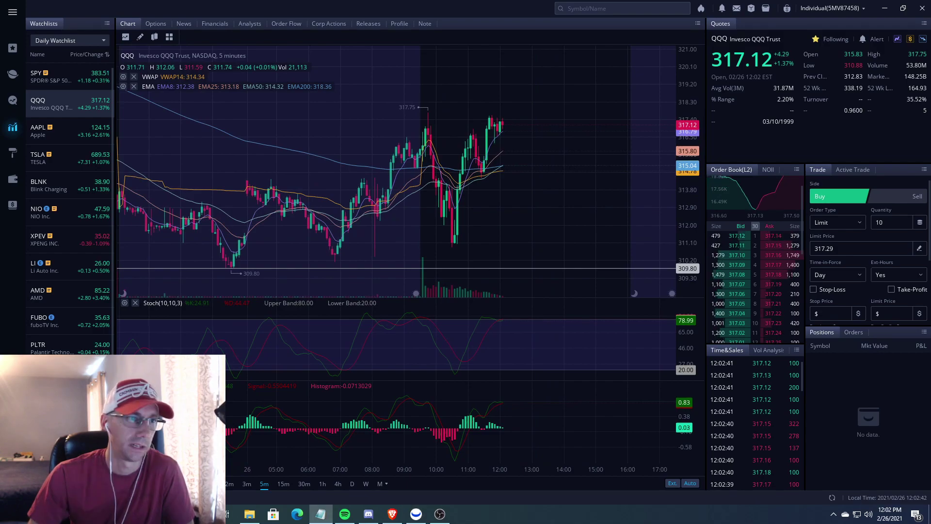
scroll(535, 215, "down", 1)
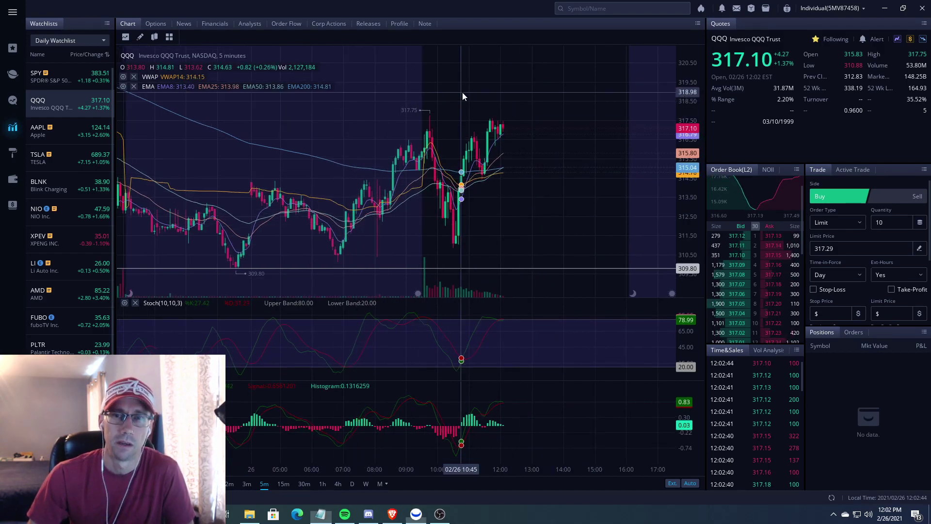
Step: Show TSLA from the Daily Watchlist and zoom into today's candles up to the 706.70 high
left_click(79, 161)
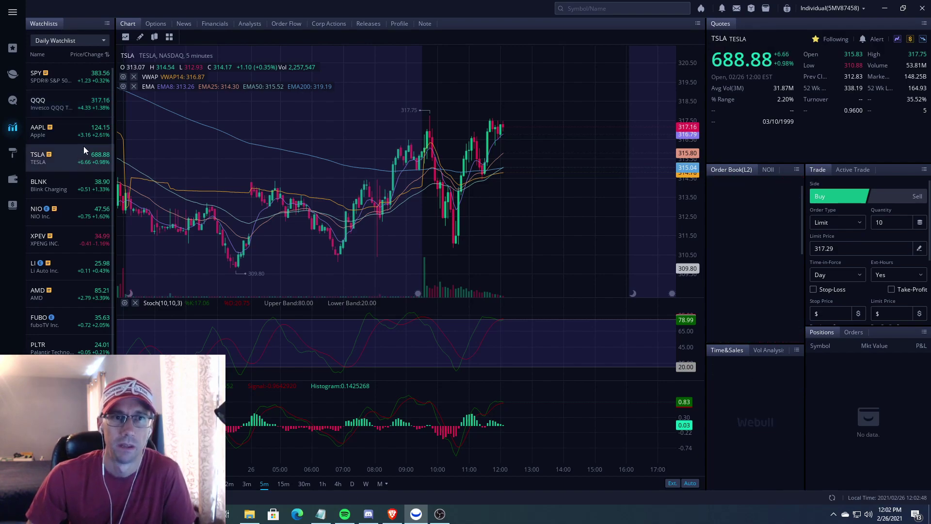
scroll(563, 228, "up", 3)
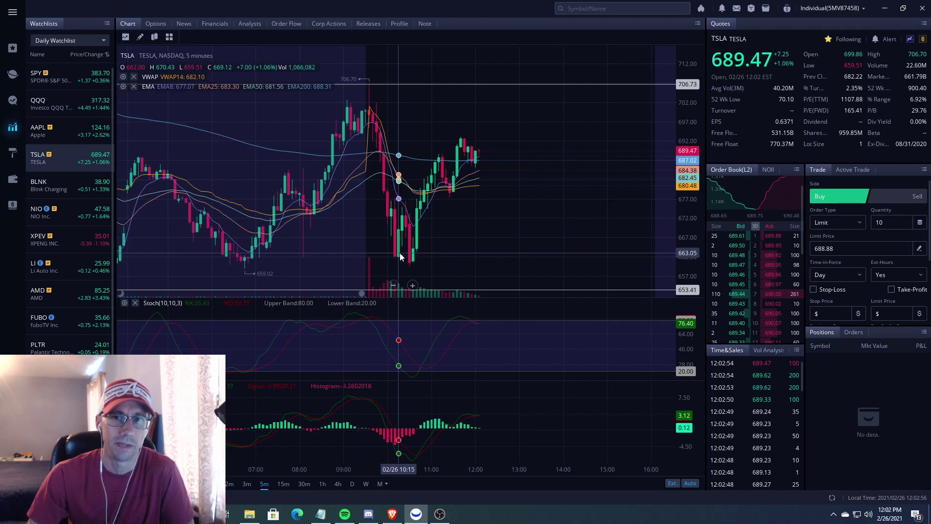
scroll(411, 247, "up", 2)
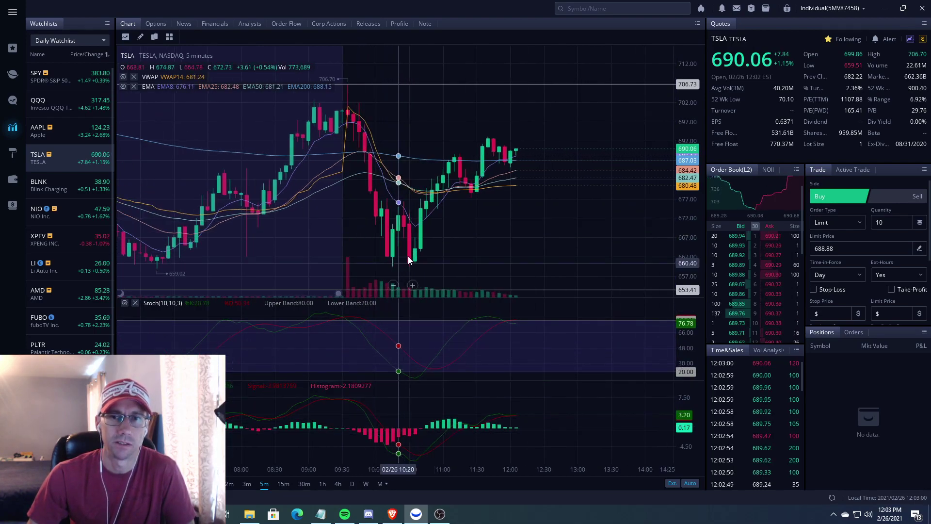
Step: Put TSLA on 15-minute candles and zoom around the morning spike to 706.70
left_click(283, 484)
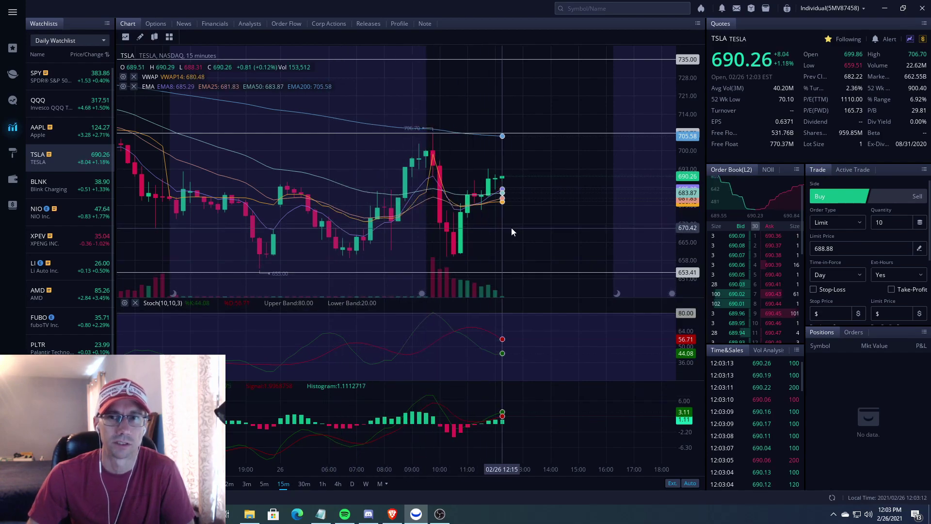
scroll(512, 227, "up", 2)
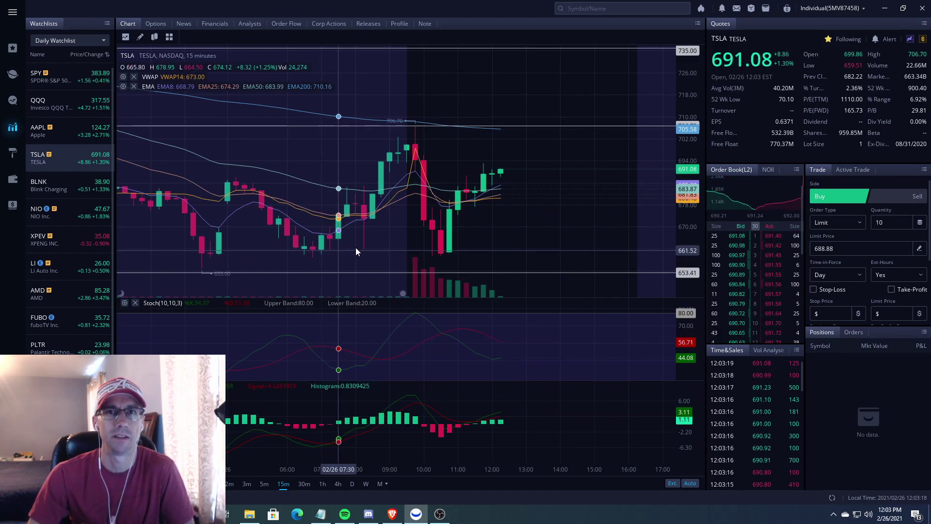
Step: Return TSLA to 5-minute candles and adjust the zoom around the 706.70 spike
left_click(264, 483)
scroll(521, 236, "down", 3)
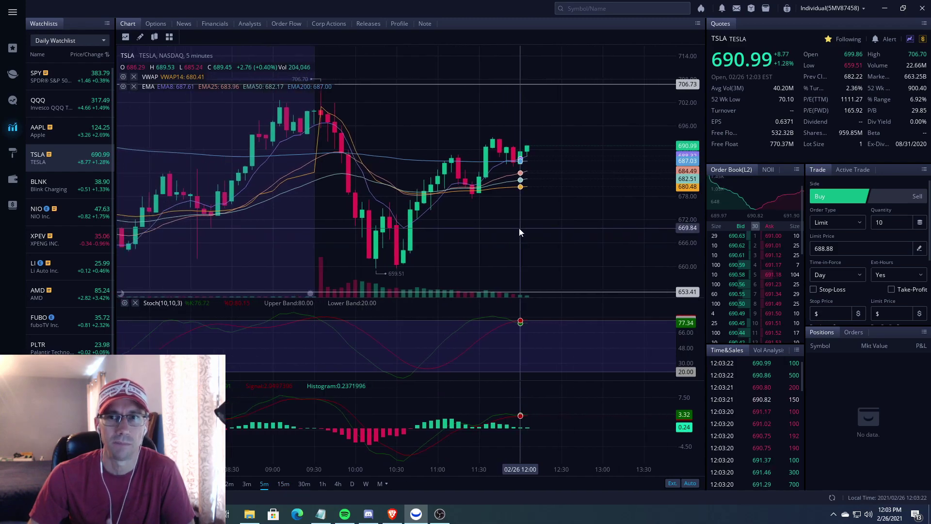
scroll(535, 239, "up", 2)
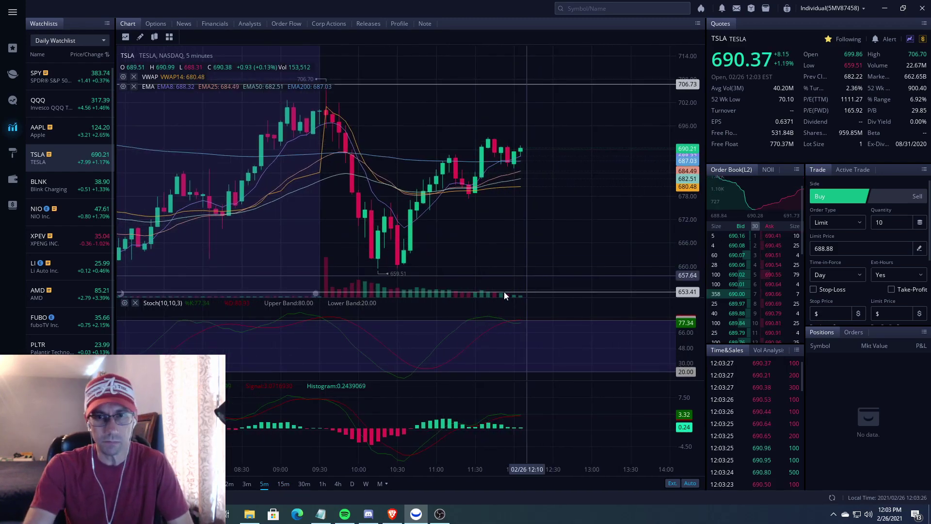
scroll(532, 232, "down", 2)
scroll(524, 262, "up", 1)
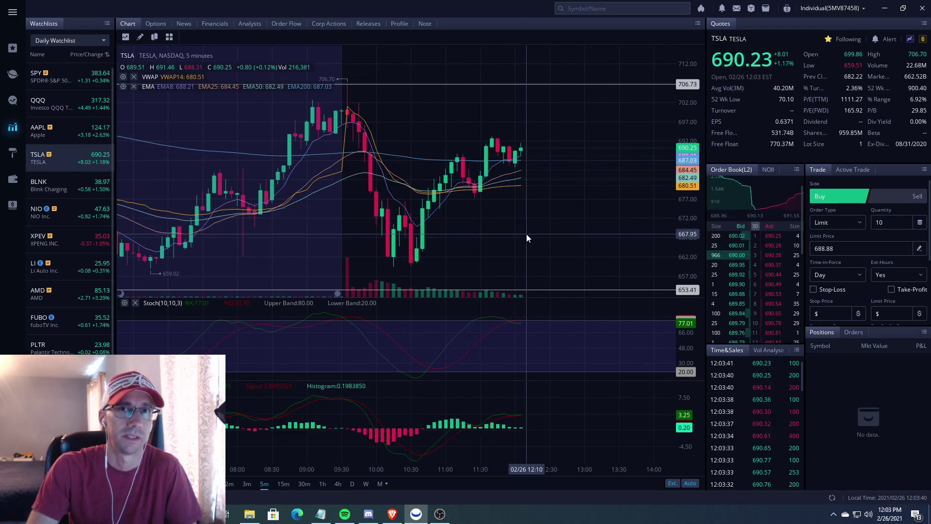
scroll(563, 228, "up", 2)
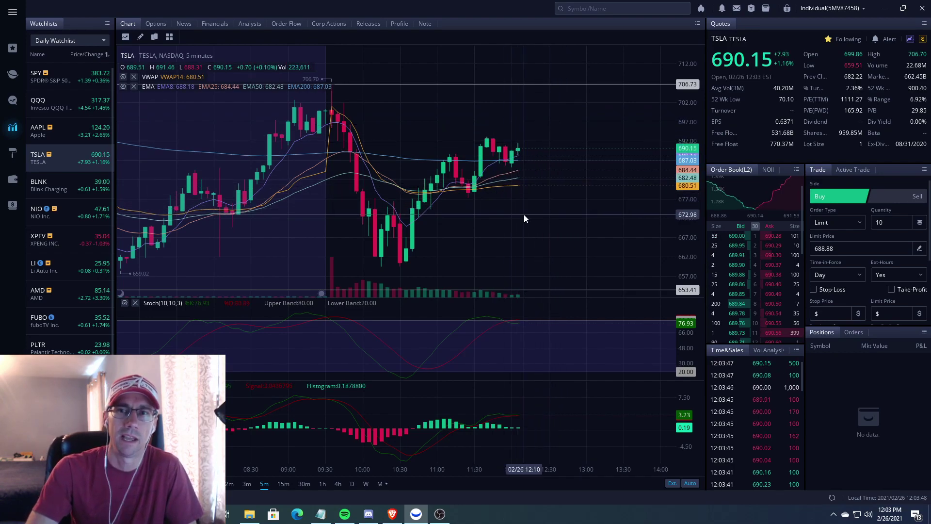
scroll(530, 228, "up", 2)
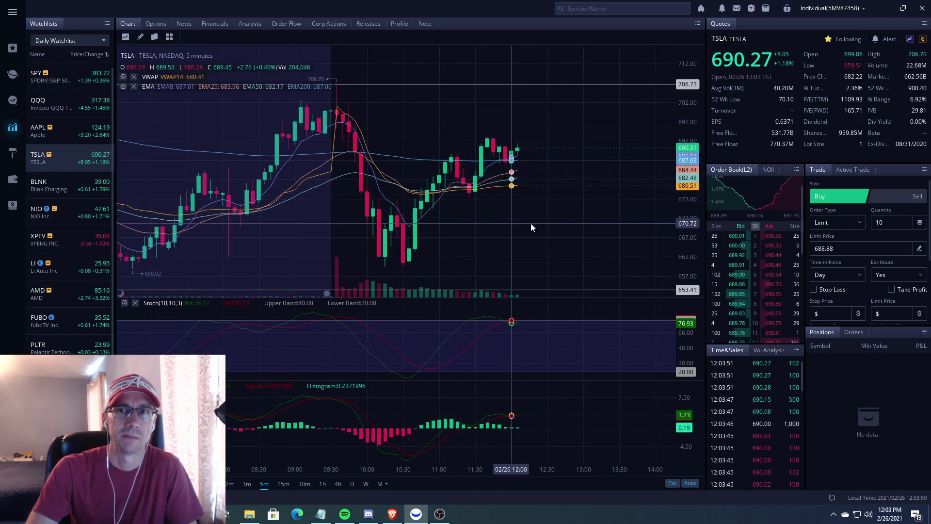
scroll(533, 230, "down", 3)
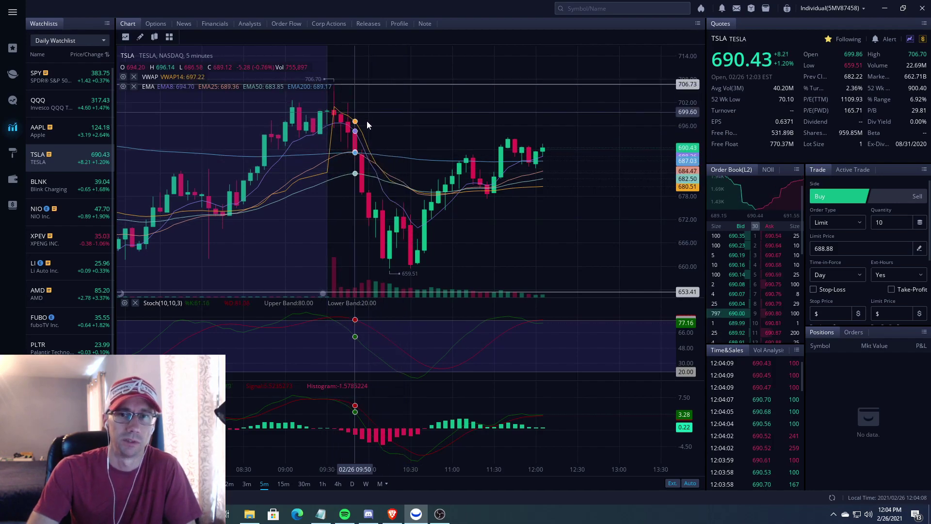
Step: Flip briefly to QQQ, then zoom TSLA's 5-minute chart around the morning dip and rebound
left_click(109, 109)
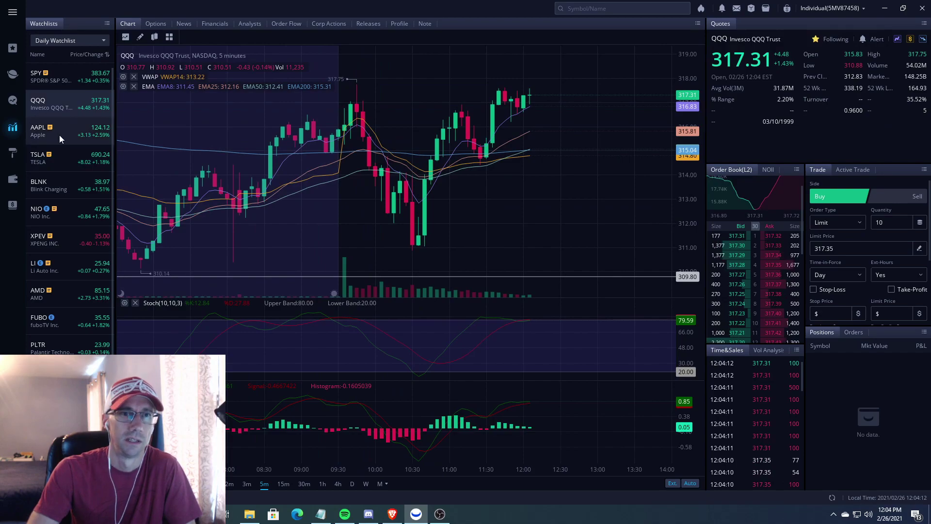
left_click(73, 152)
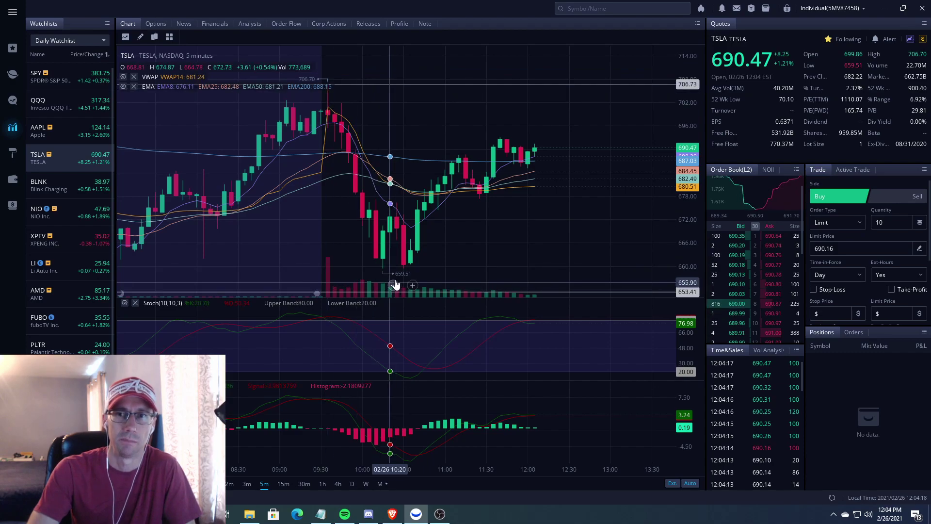
scroll(459, 104, "down", 2)
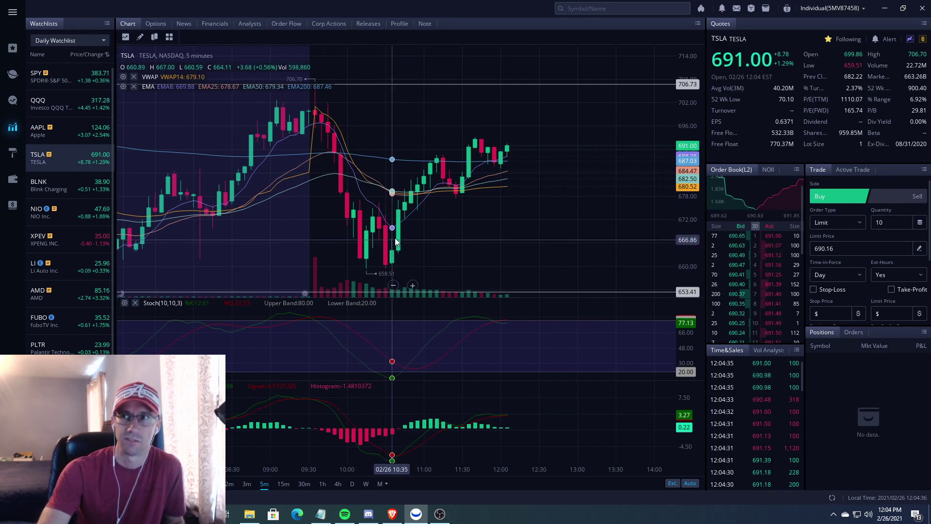
scroll(464, 253, "up", 1)
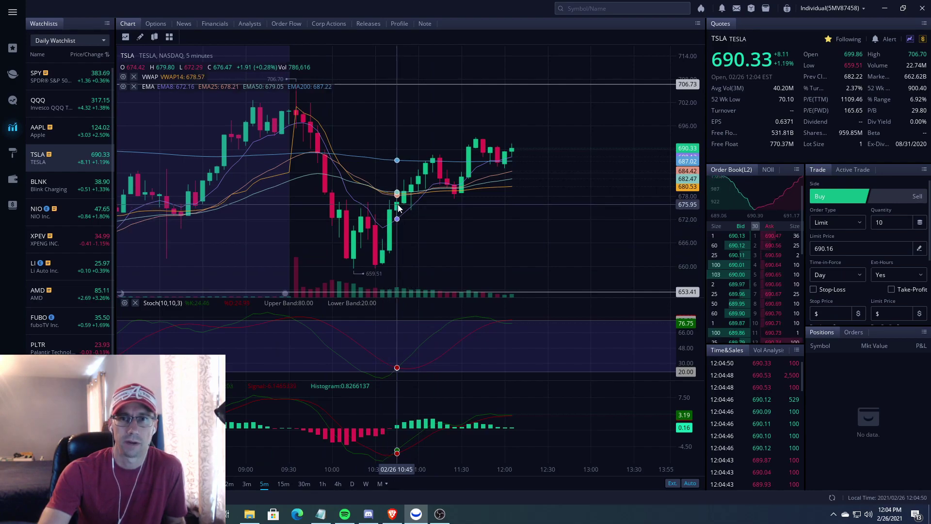
scroll(396, 204, "up", 2)
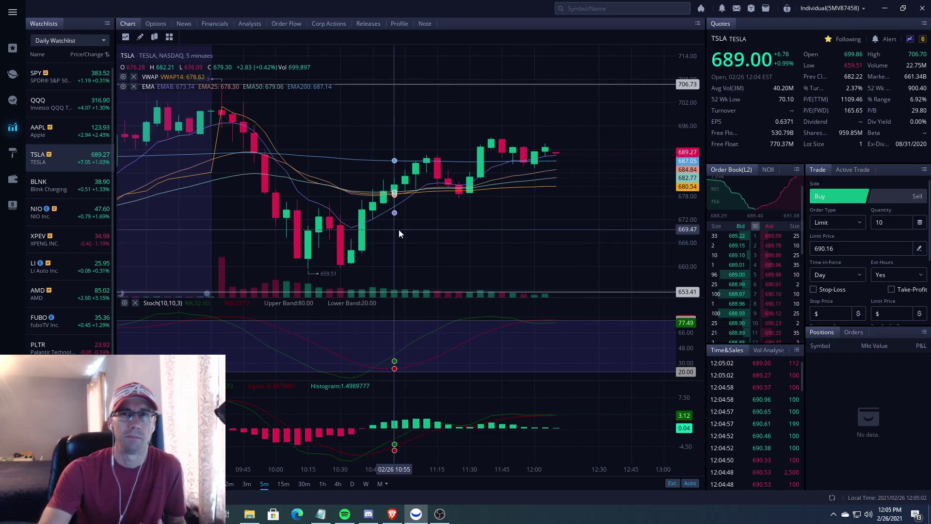
scroll(403, 245, "down", 2)
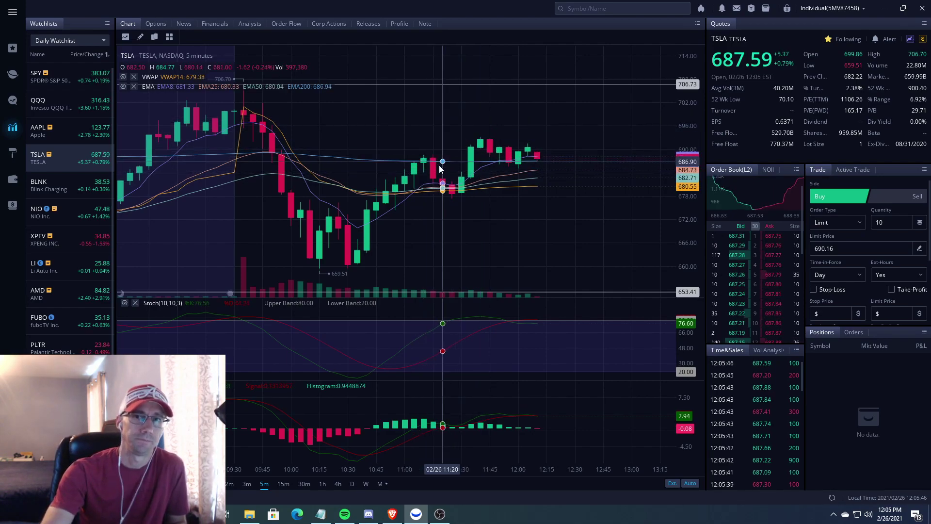
scroll(437, 165, "up", 1)
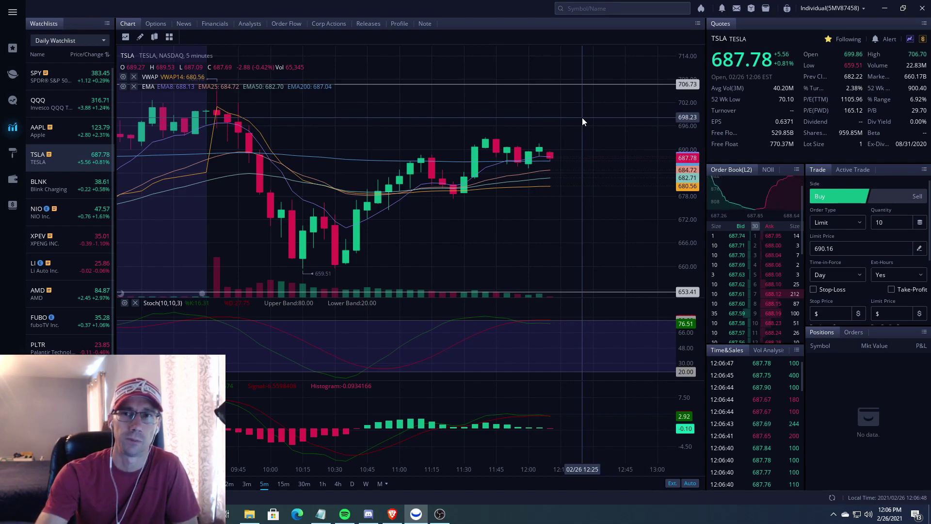
Step: Zoom the TSLA 5-minute chart in and out around the late-morning highs near 689
scroll(569, 138, "down", 1)
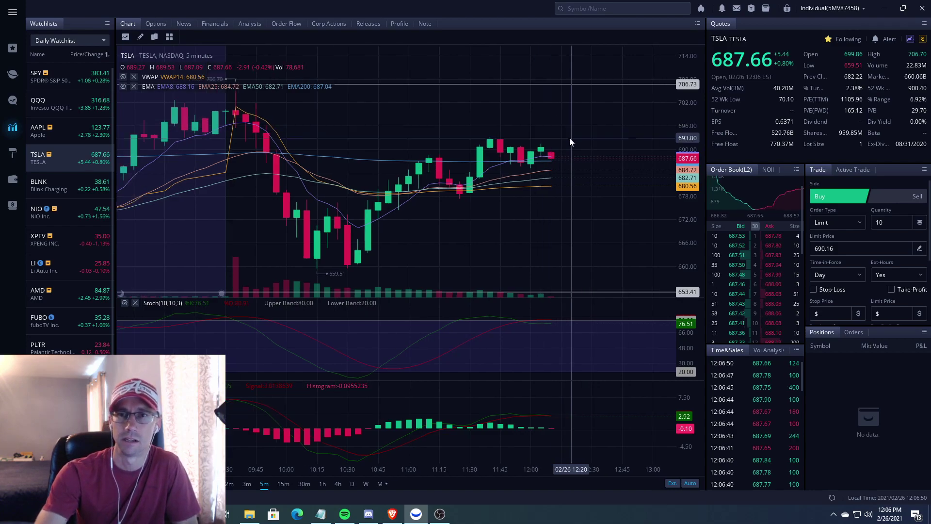
scroll(561, 226, "up", 2)
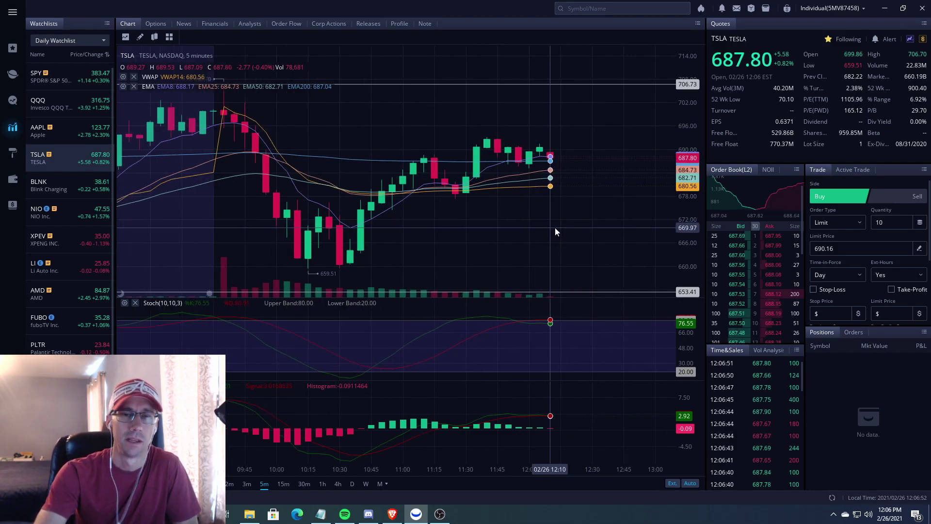
scroll(565, 214, "up", 1)
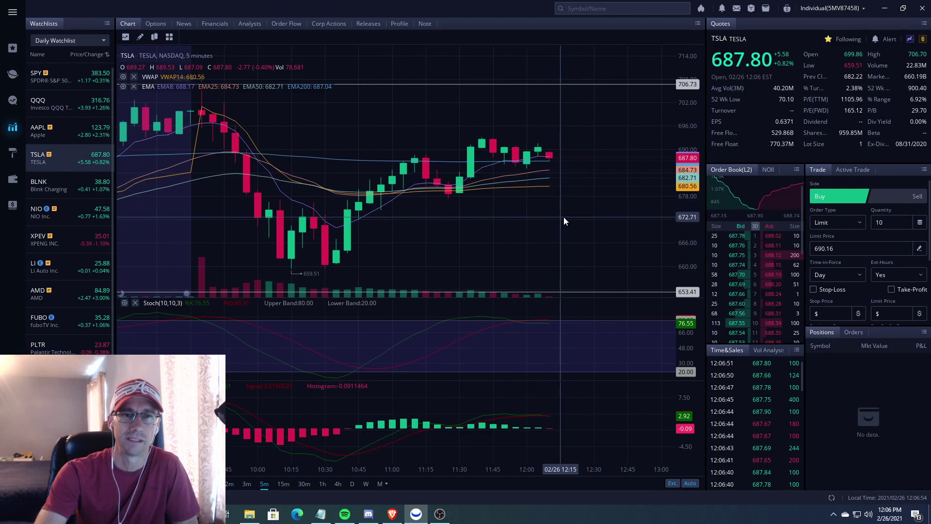
scroll(563, 221, "up", 1)
scroll(560, 228, "up", 1)
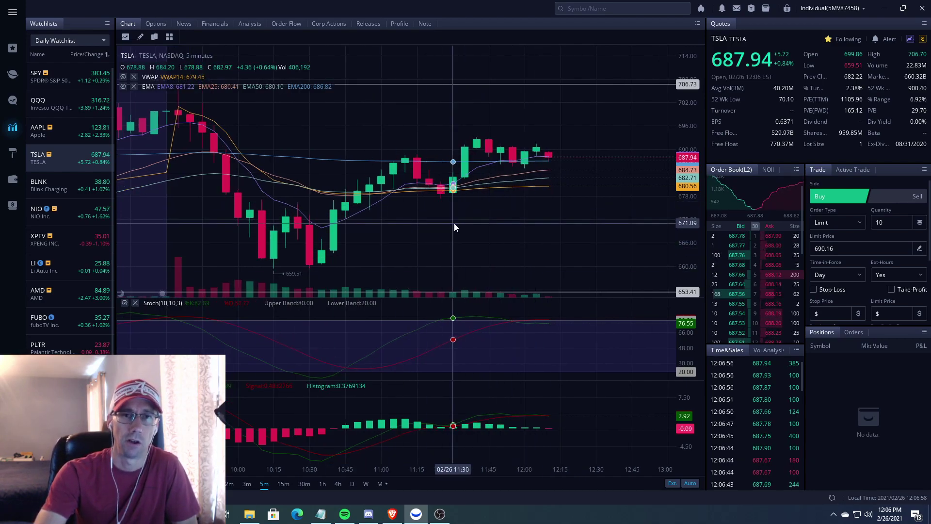
scroll(481, 213, "down", 1)
scroll(527, 238, "up", 1)
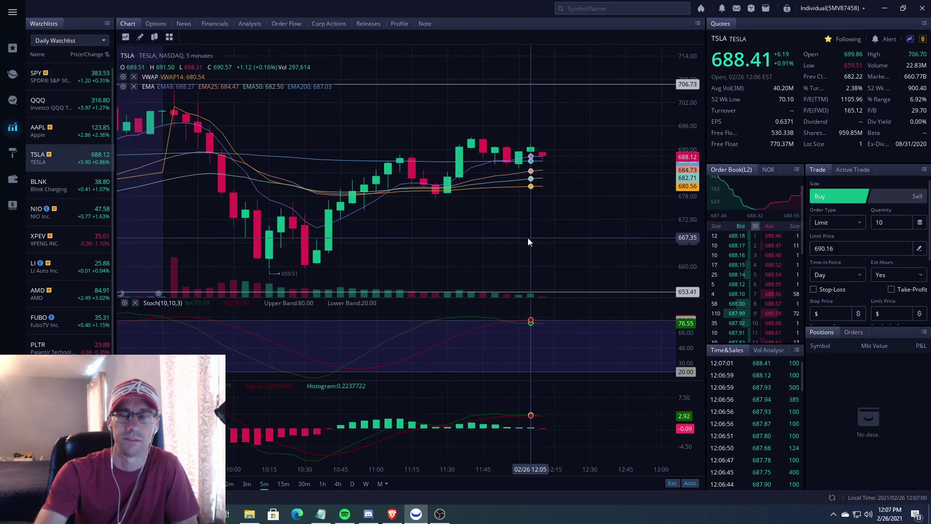
scroll(526, 235, "down", 1)
scroll(506, 230, "up", 1)
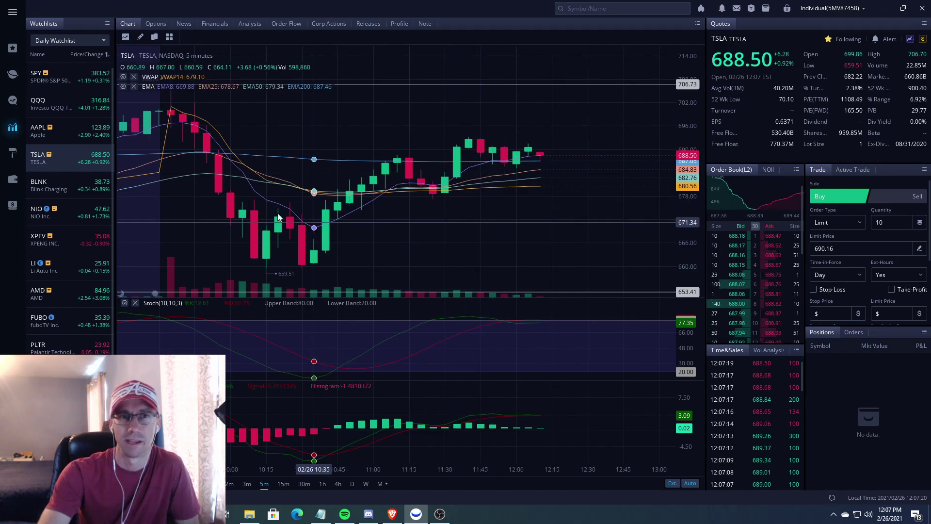
Step: Compare QQQ and SPY, zoom out on QQQ near 317.21, then go back to TSLA
left_click(80, 103)
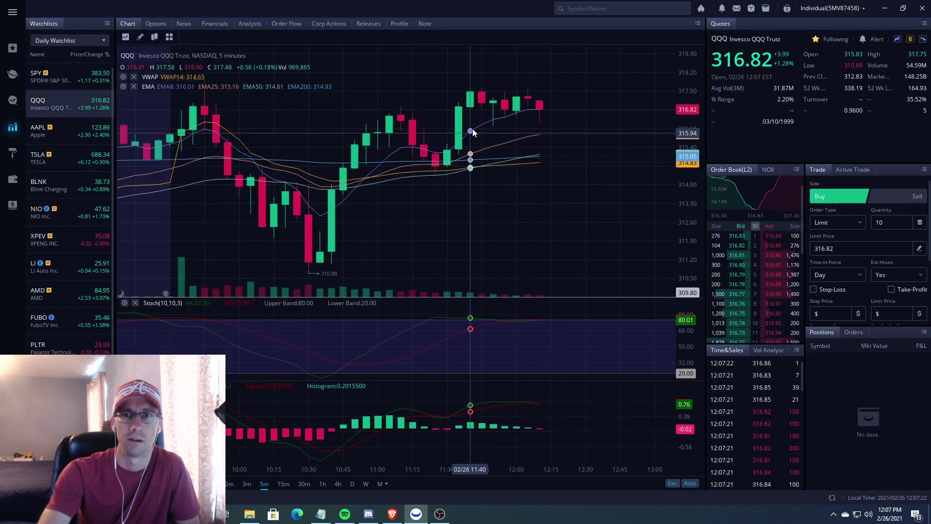
left_click(74, 73)
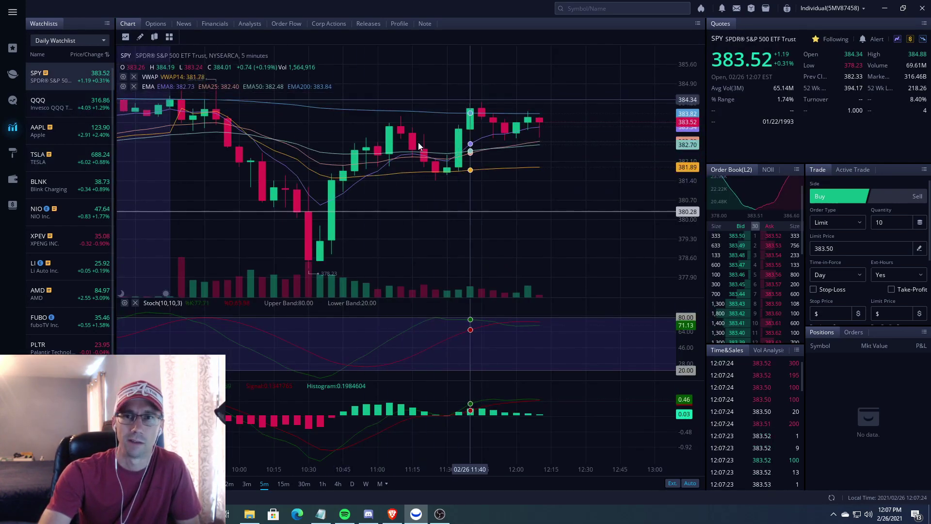
left_click(65, 100)
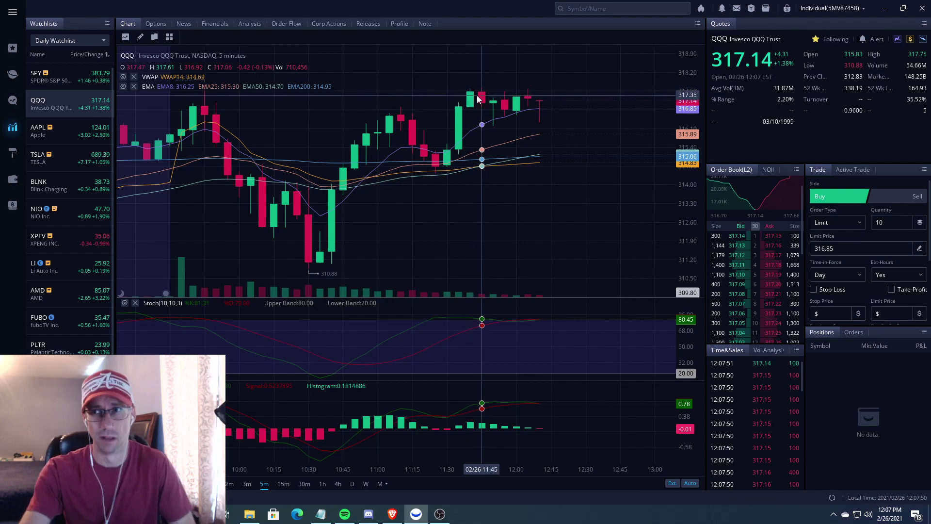
scroll(547, 150, "down", 2)
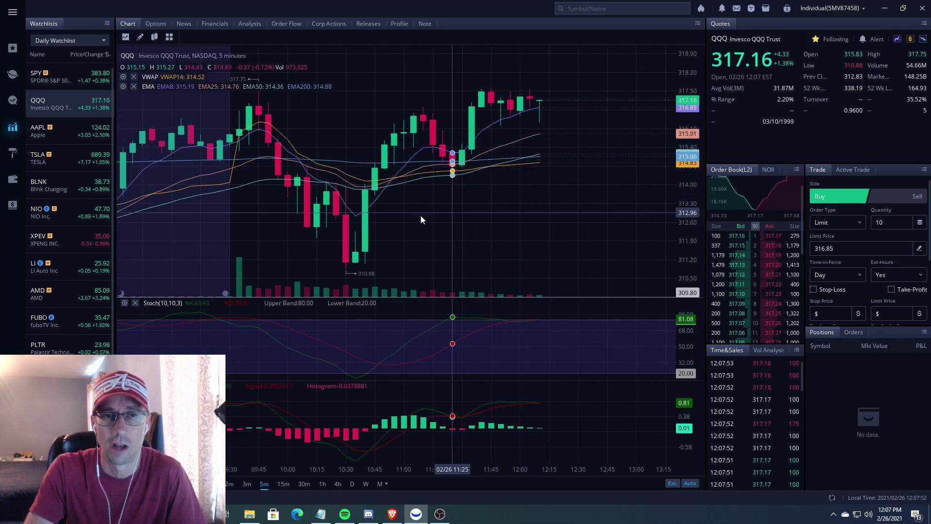
left_click(65, 156)
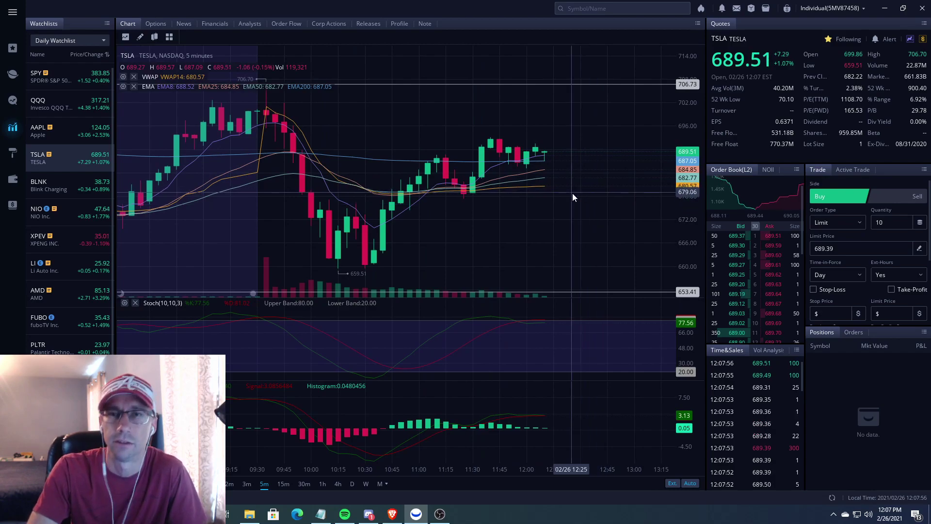
scroll(540, 229, "down", 1)
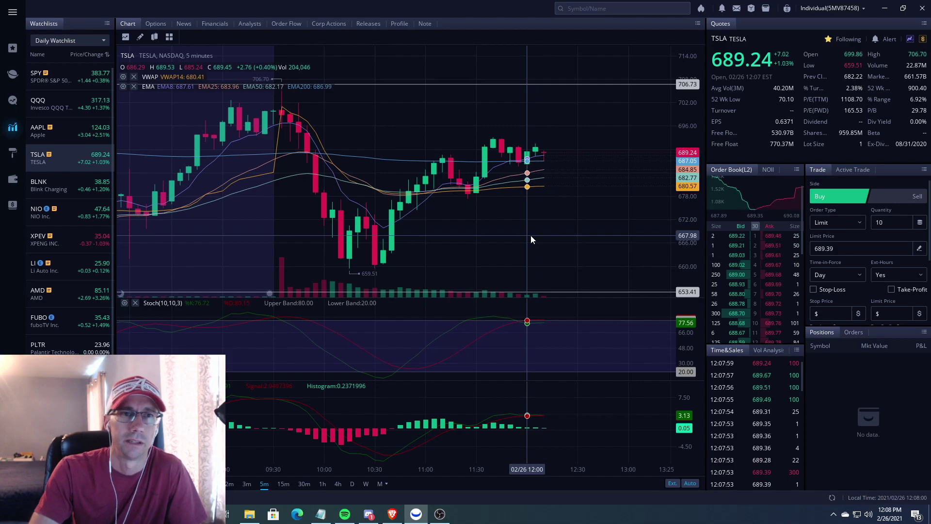
scroll(561, 245, "down", 1)
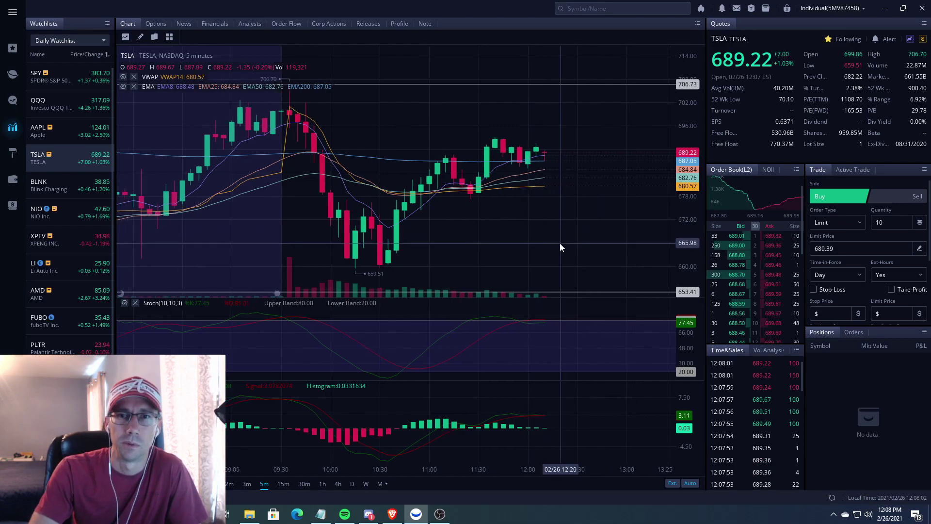
scroll(559, 243, "up", 2)
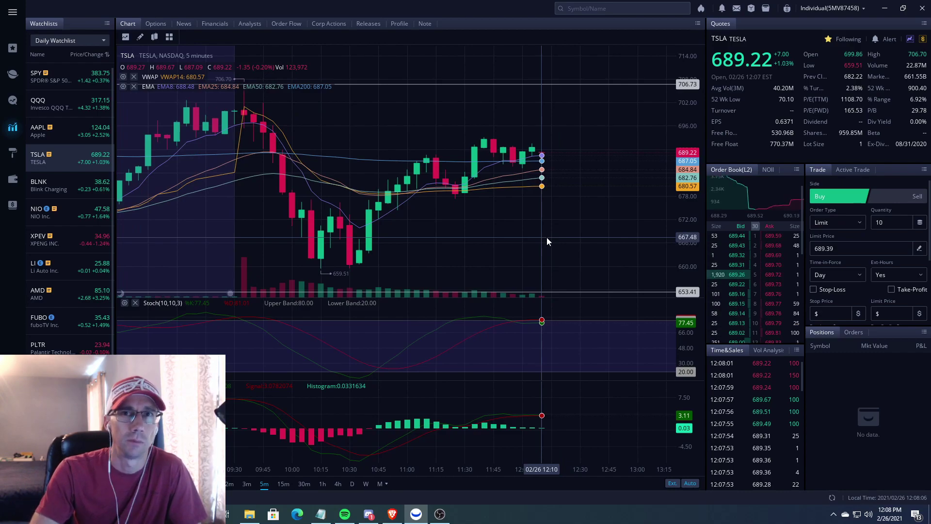
scroll(492, 241, "down", 1)
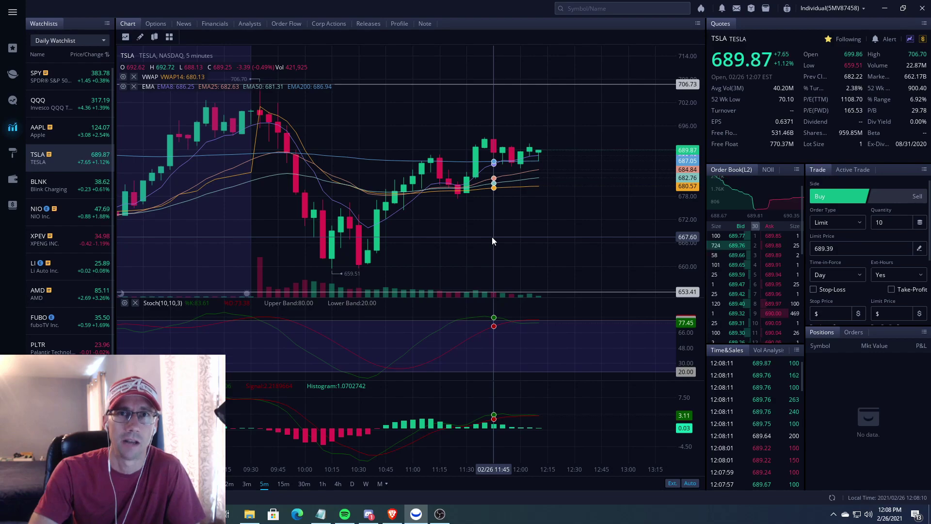
scroll(549, 231, "down", 2)
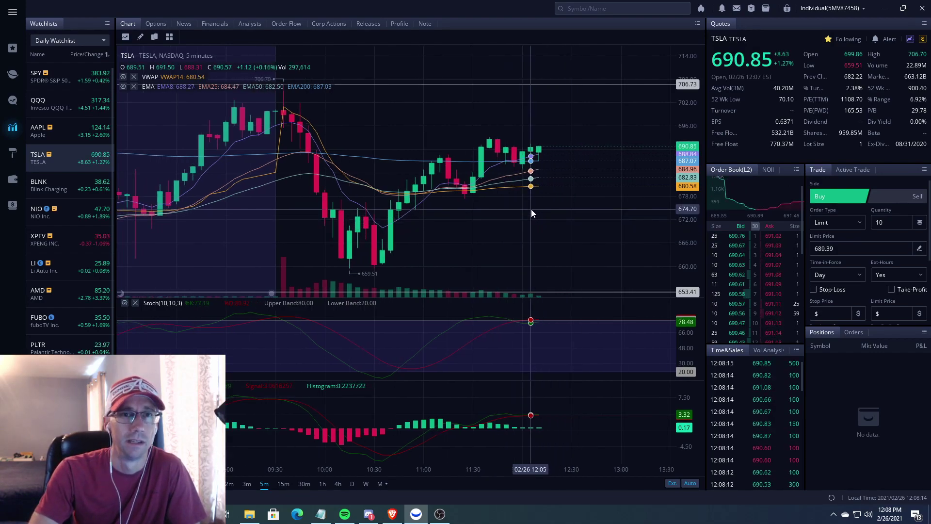
scroll(579, 208, "down", 1)
scroll(571, 217, "up", 2)
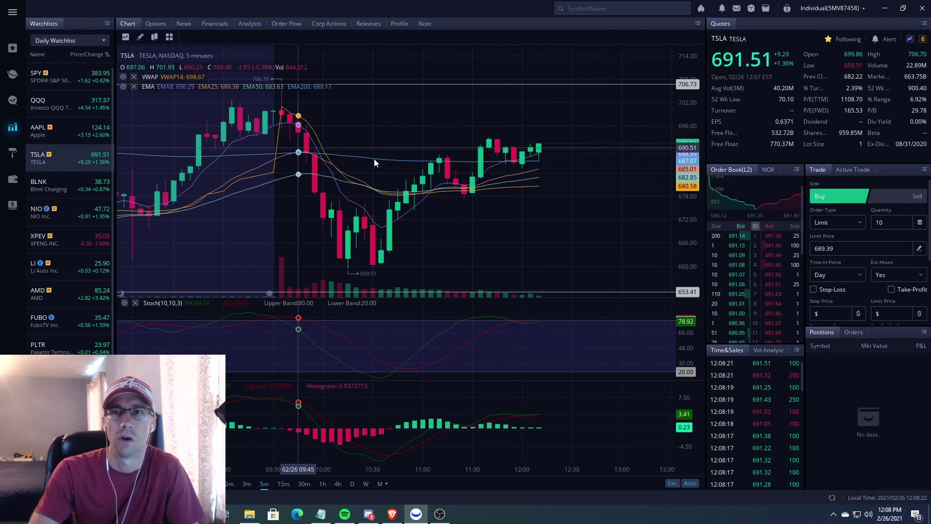
scroll(563, 208, "down", 2)
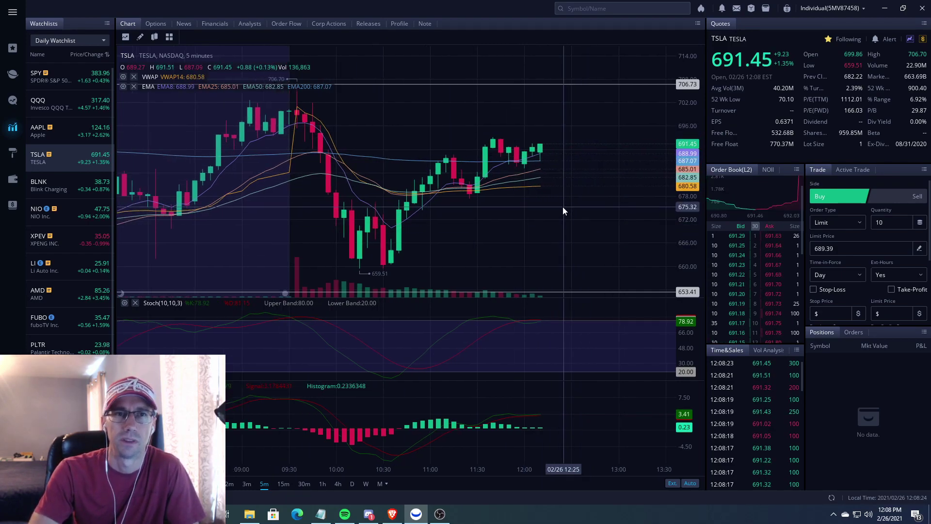
scroll(554, 212, "up", 1)
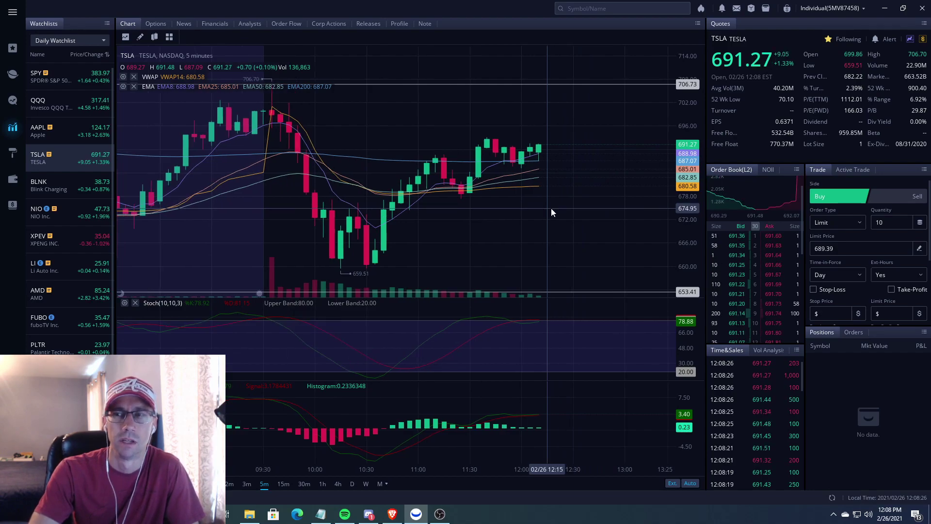
scroll(543, 213, "up", 1)
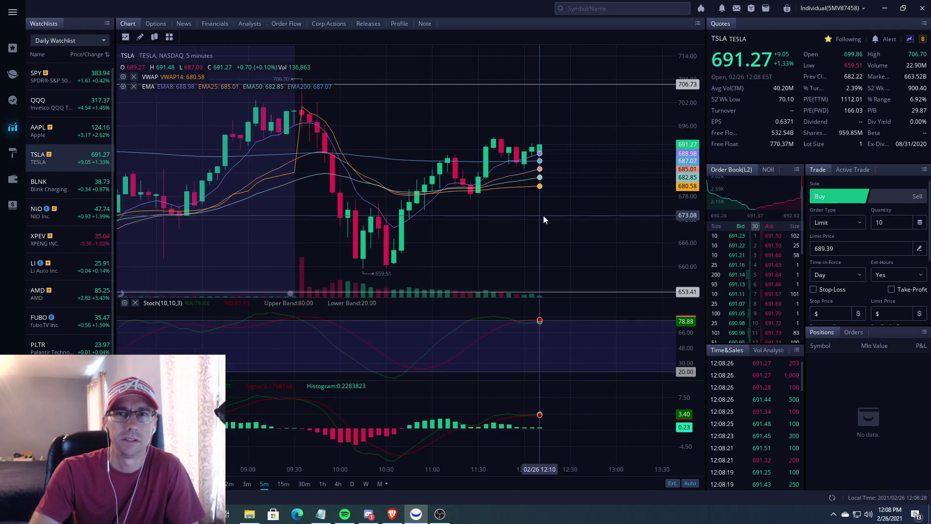
scroll(551, 228, "up", 2)
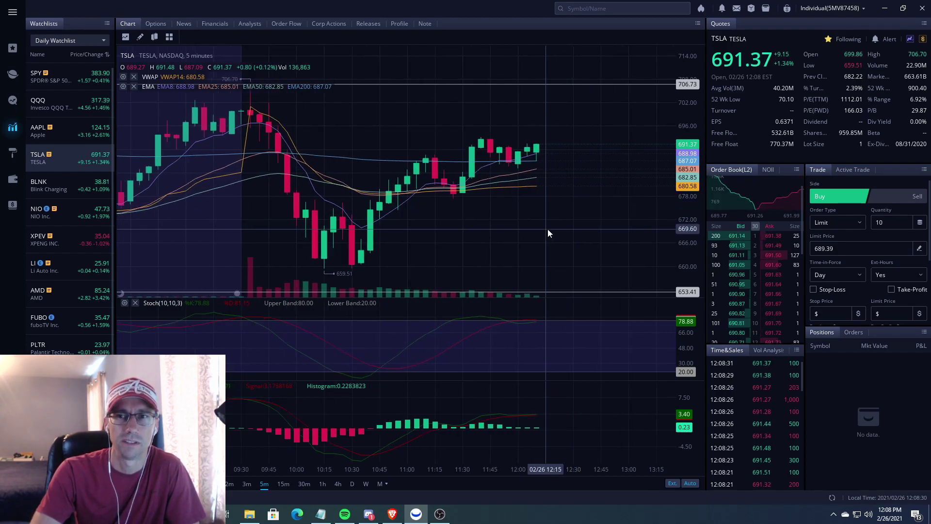
scroll(510, 237, "down", 1)
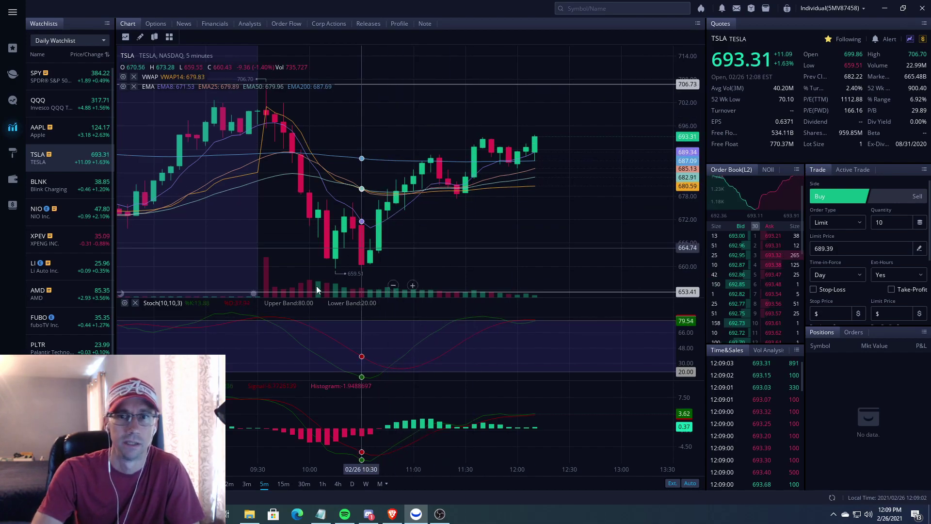
scroll(558, 175, "down", 1)
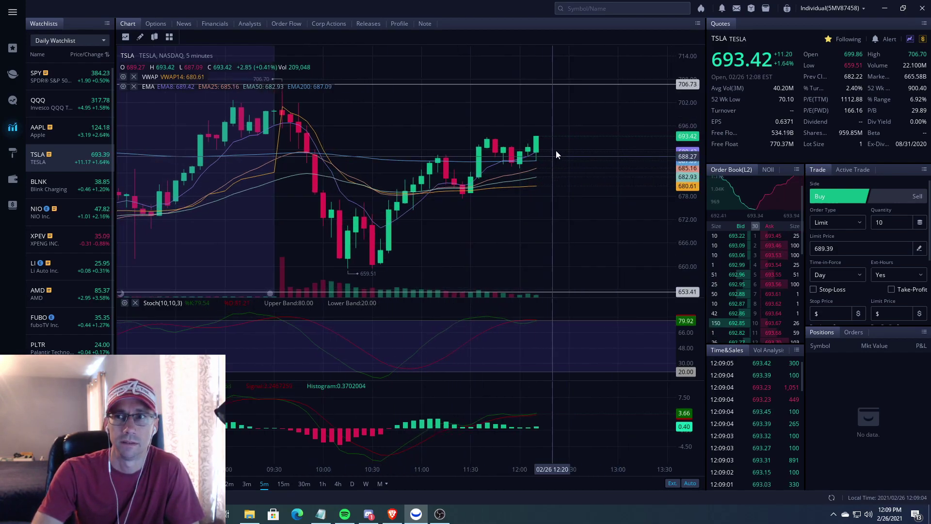
scroll(543, 199, "down", 1)
scroll(539, 203, "up", 1)
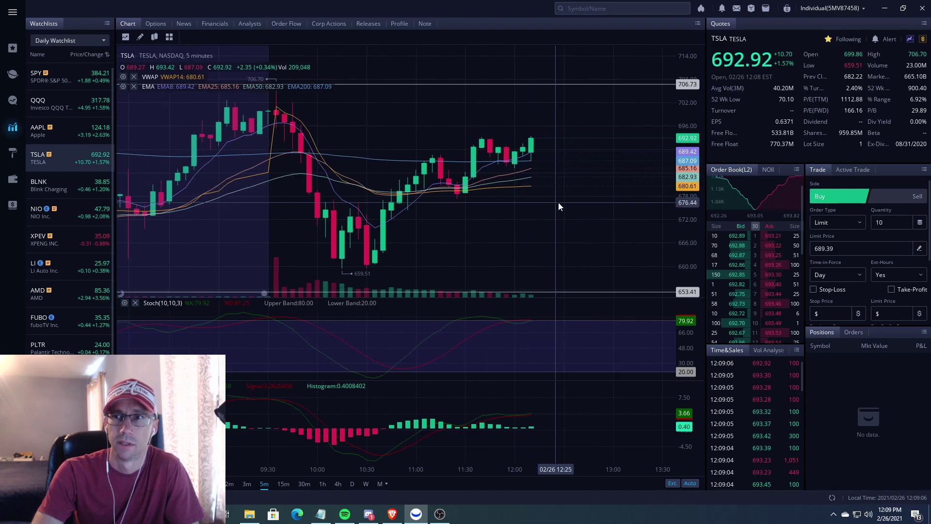
Step: Open the TSLA $685 26 Feb 21 call's quote chart and pan across the day's trading
left_click(156, 23)
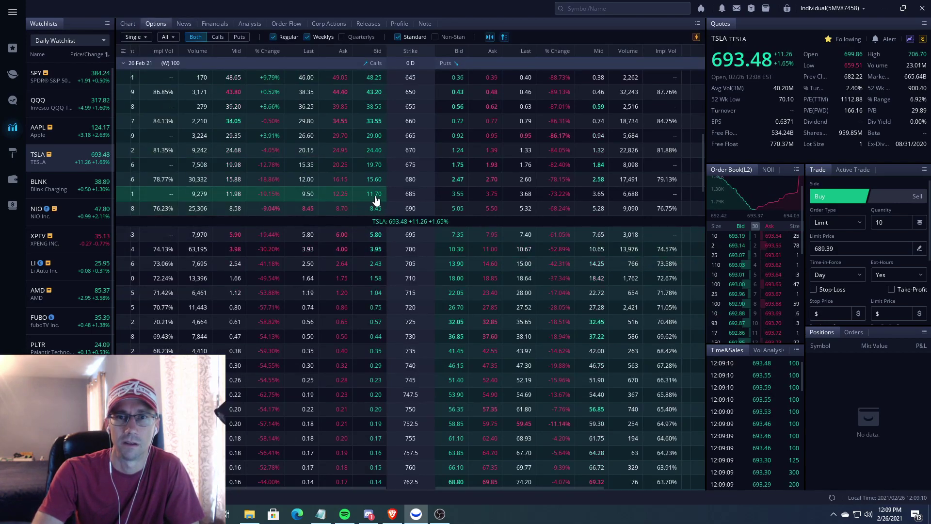
right_click(375, 195)
left_click(411, 268)
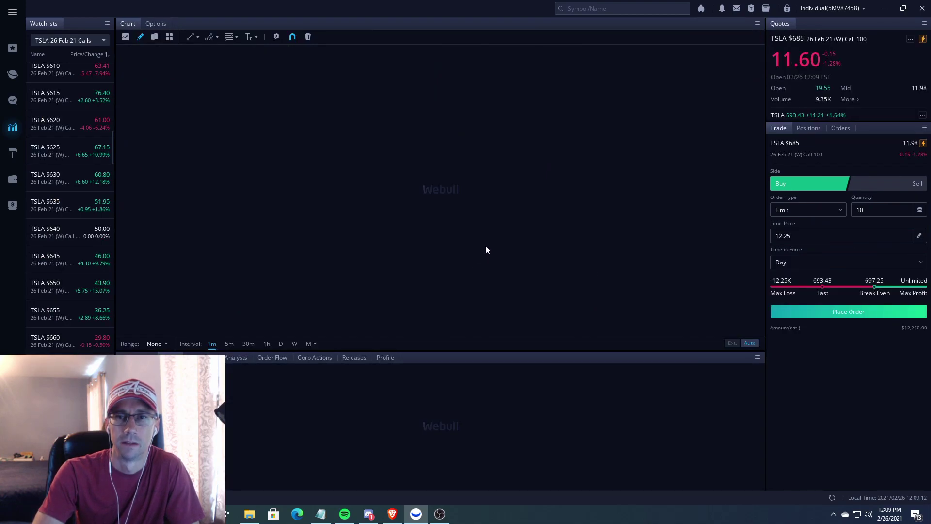
left_click_drag(584, 143, 391, 162)
scroll(393, 161, "down", 1)
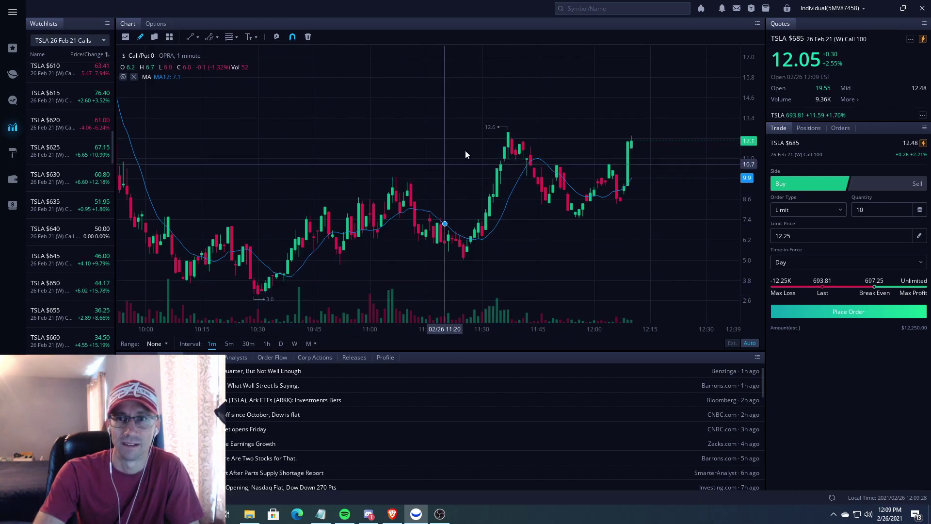
scroll(407, 126, "down", 3)
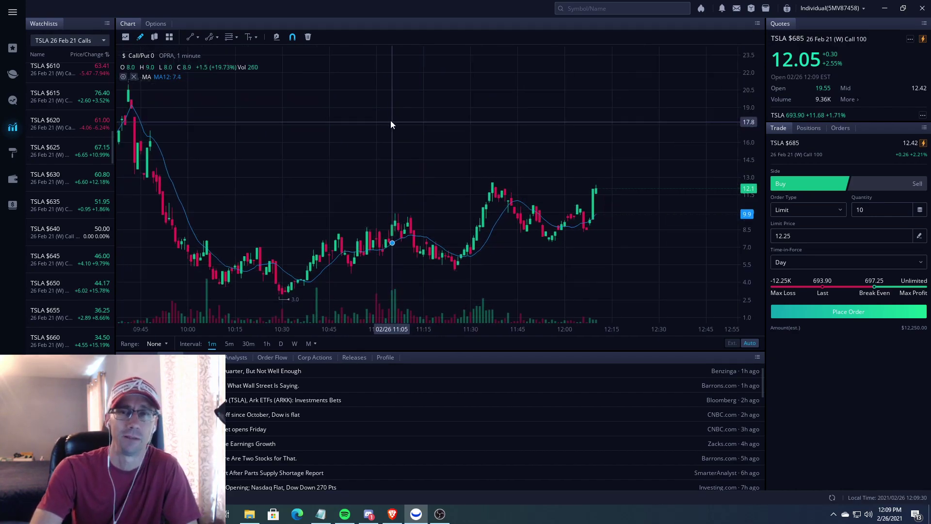
Step: Switch to the Daily Watchlist and select TSLA
left_click(74, 44)
left_click(77, 145)
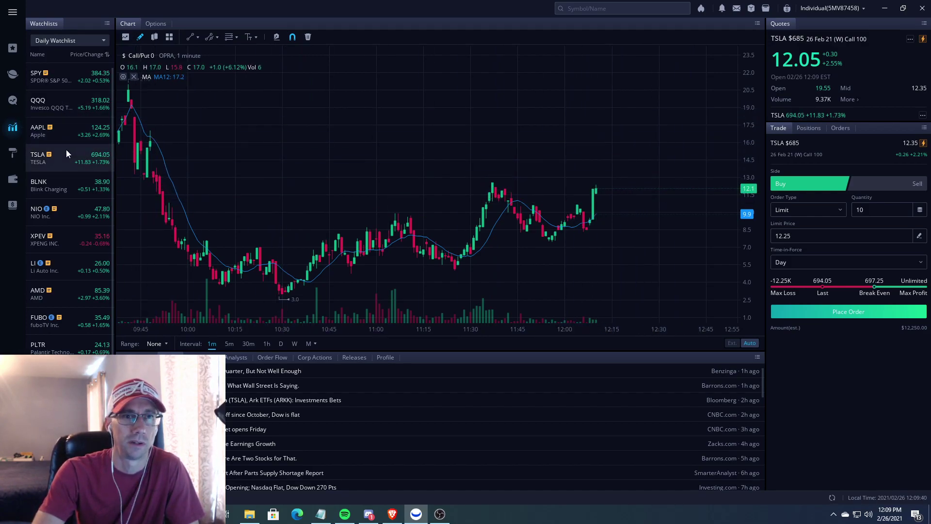
left_click(39, 157)
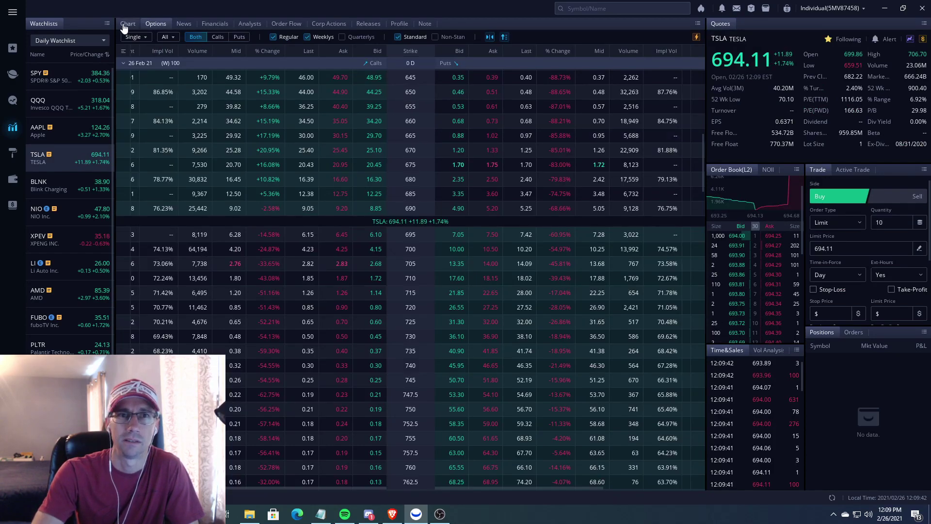
Step: Zoom the TSLA 5-minute chart's time axis in and out, with the quote near 694.58
scroll(486, 106, "down", 4)
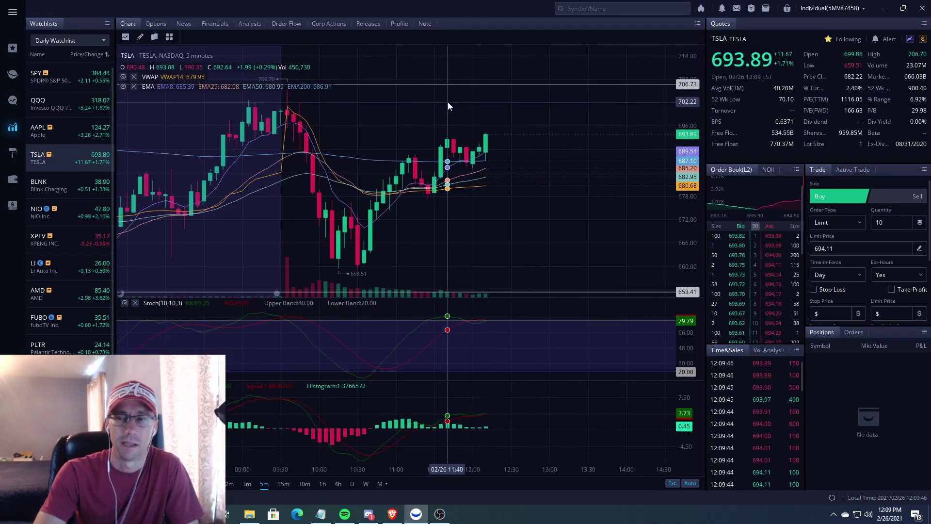
scroll(427, 121, "down", 1)
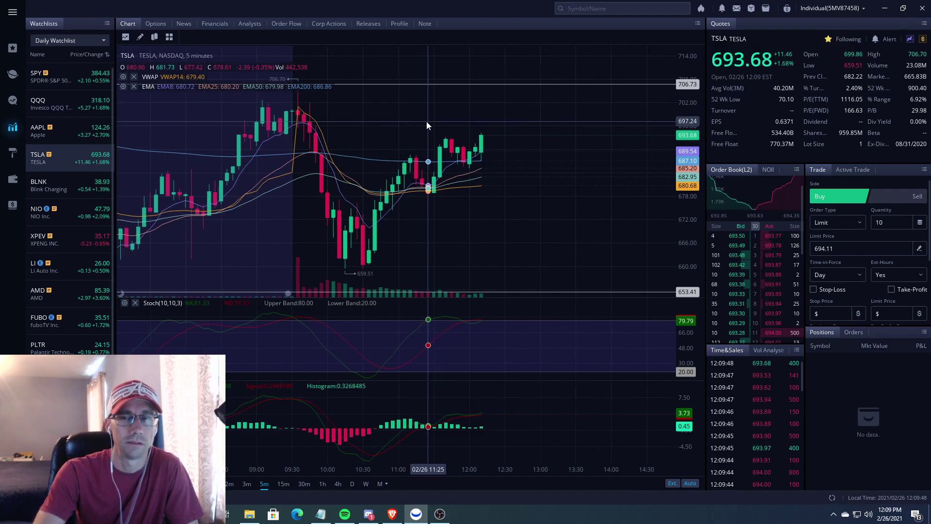
scroll(411, 102, "down", 1)
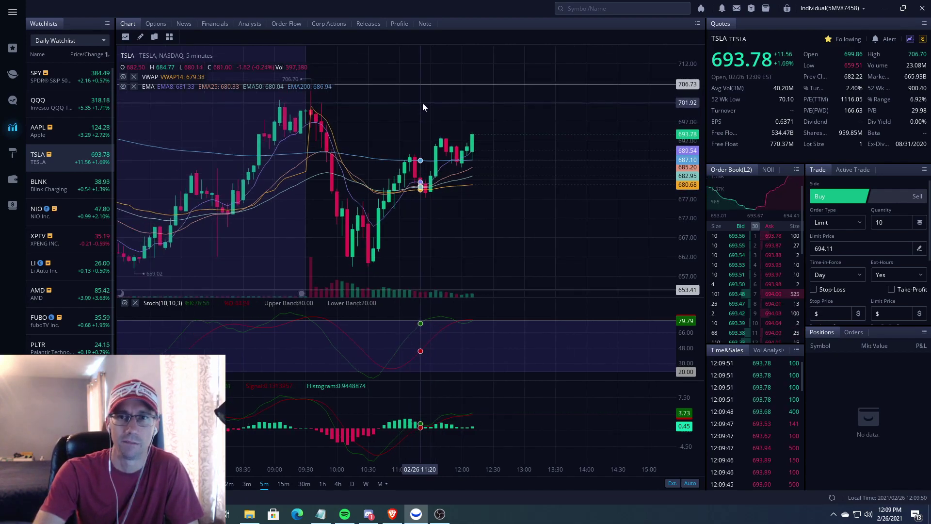
scroll(408, 104, "up", 1)
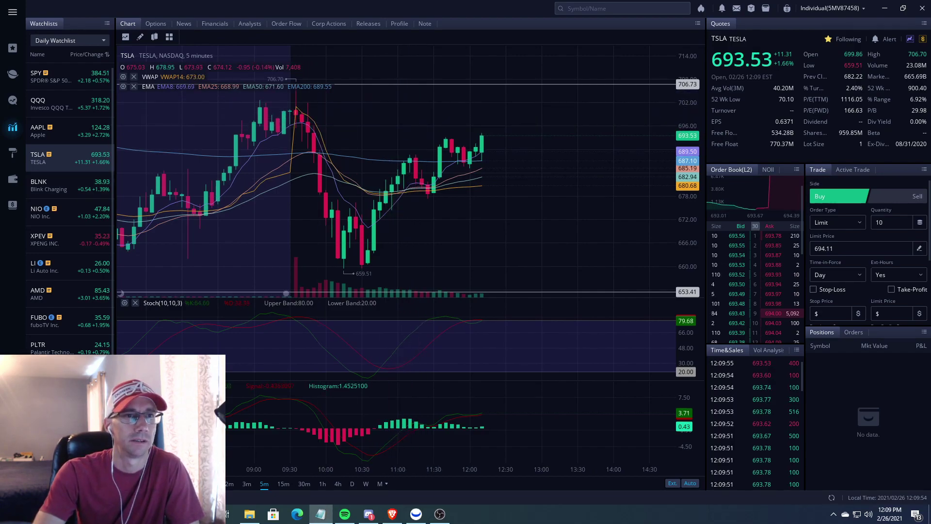
key("alt+Tab")
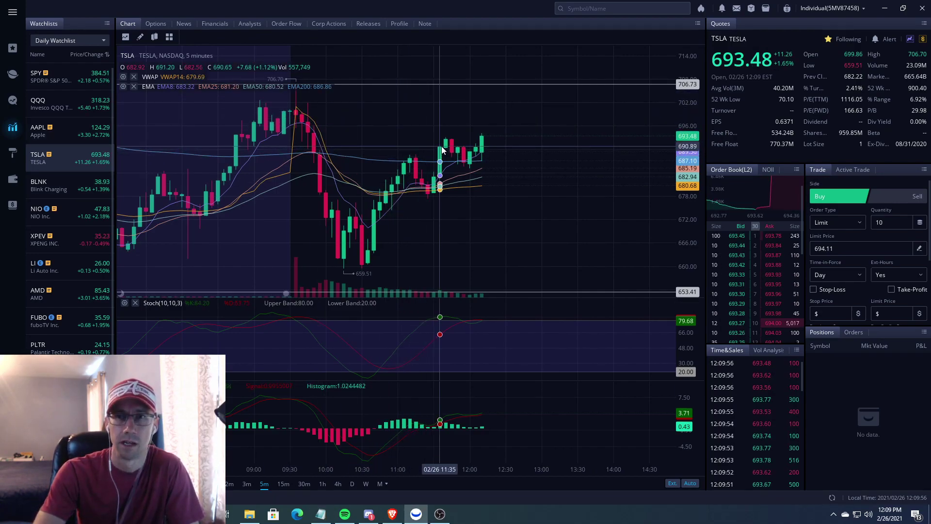
scroll(466, 163, "down", 1)
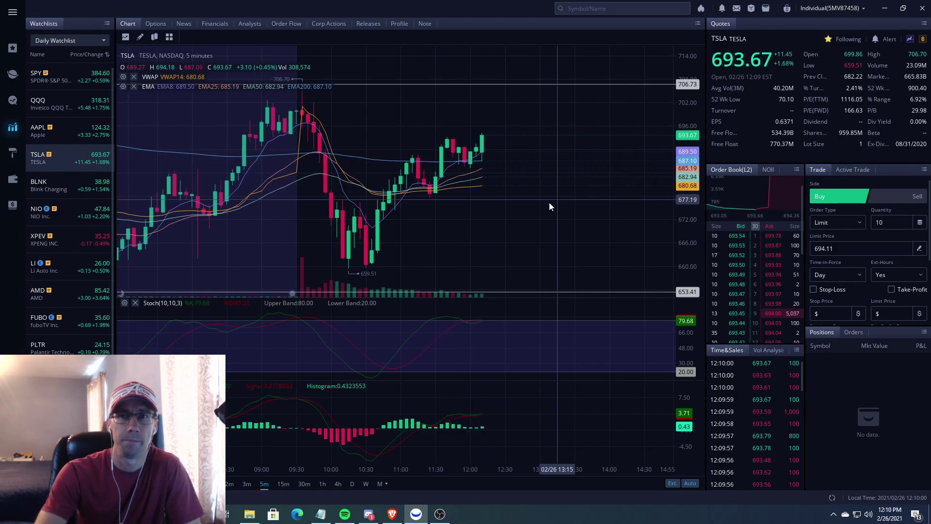
scroll(529, 232, "down", 1)
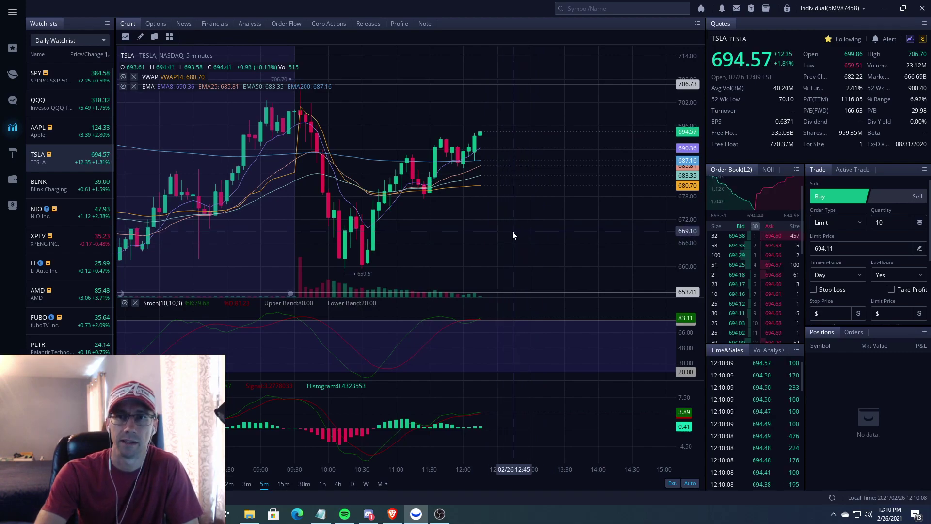
scroll(510, 230, "down", 2)
scroll(510, 228, "up", 1)
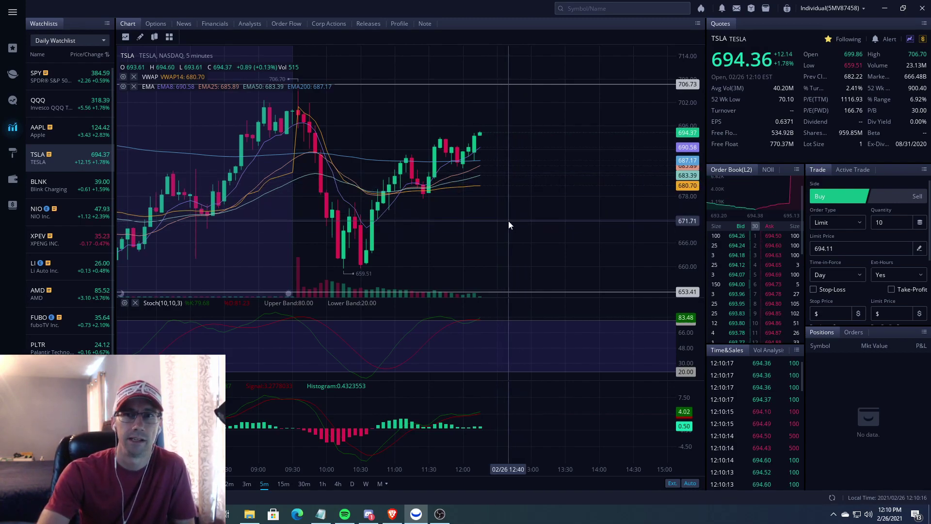
scroll(505, 223, "down", 1)
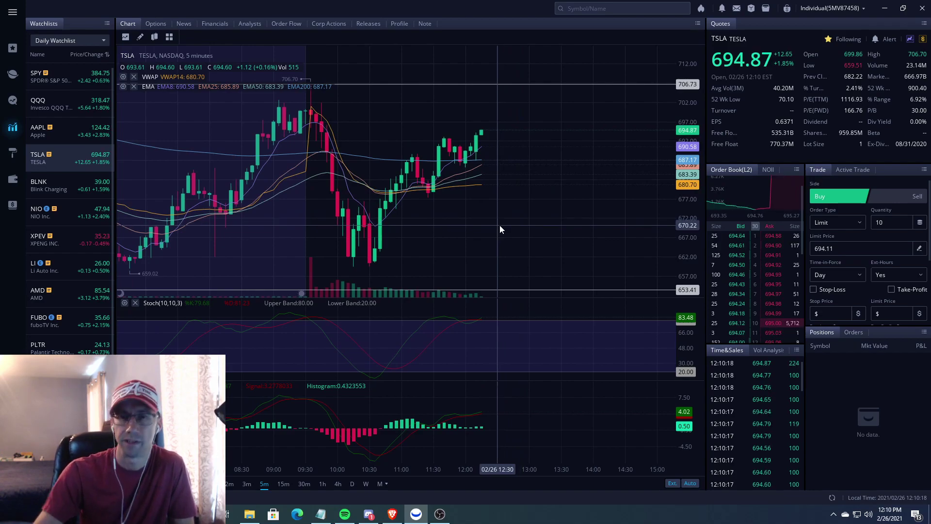
scroll(522, 226, "up", 2)
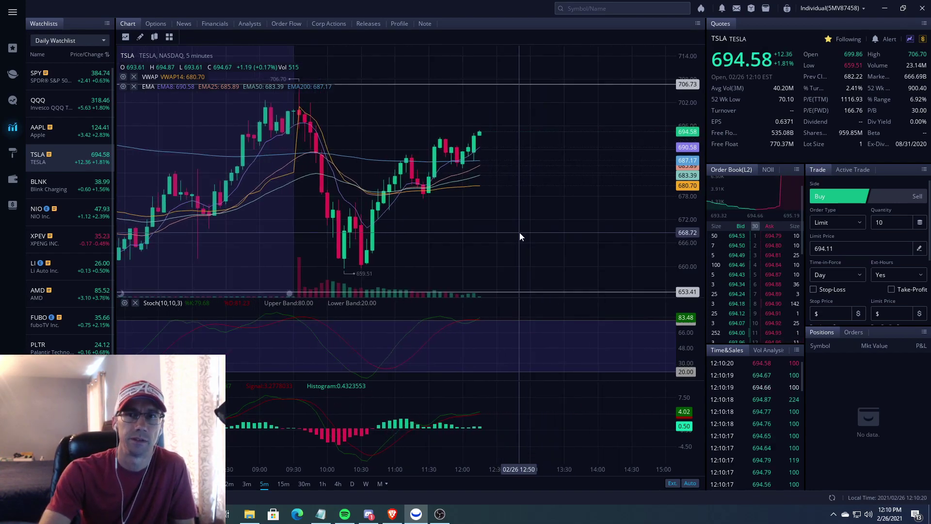